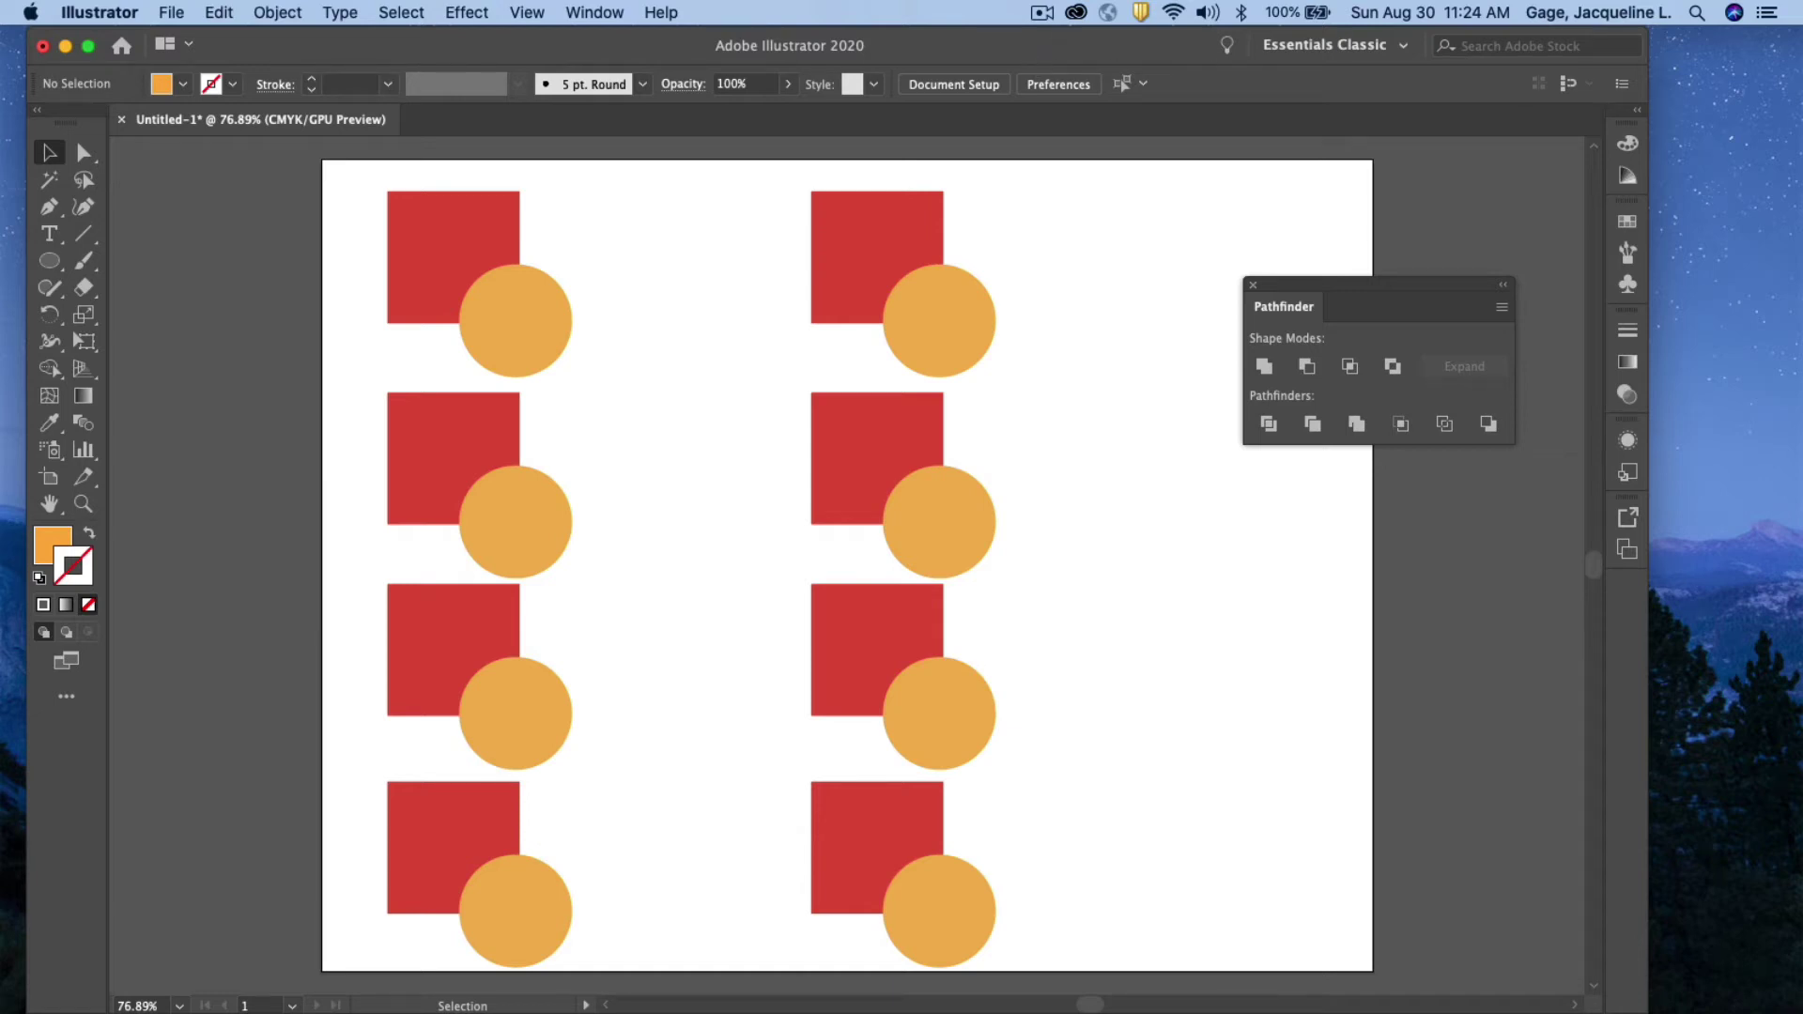
Reposition the Pathfinder panel, closing it and reopening it from the panel list
drag(1276, 286, 1138, 250)
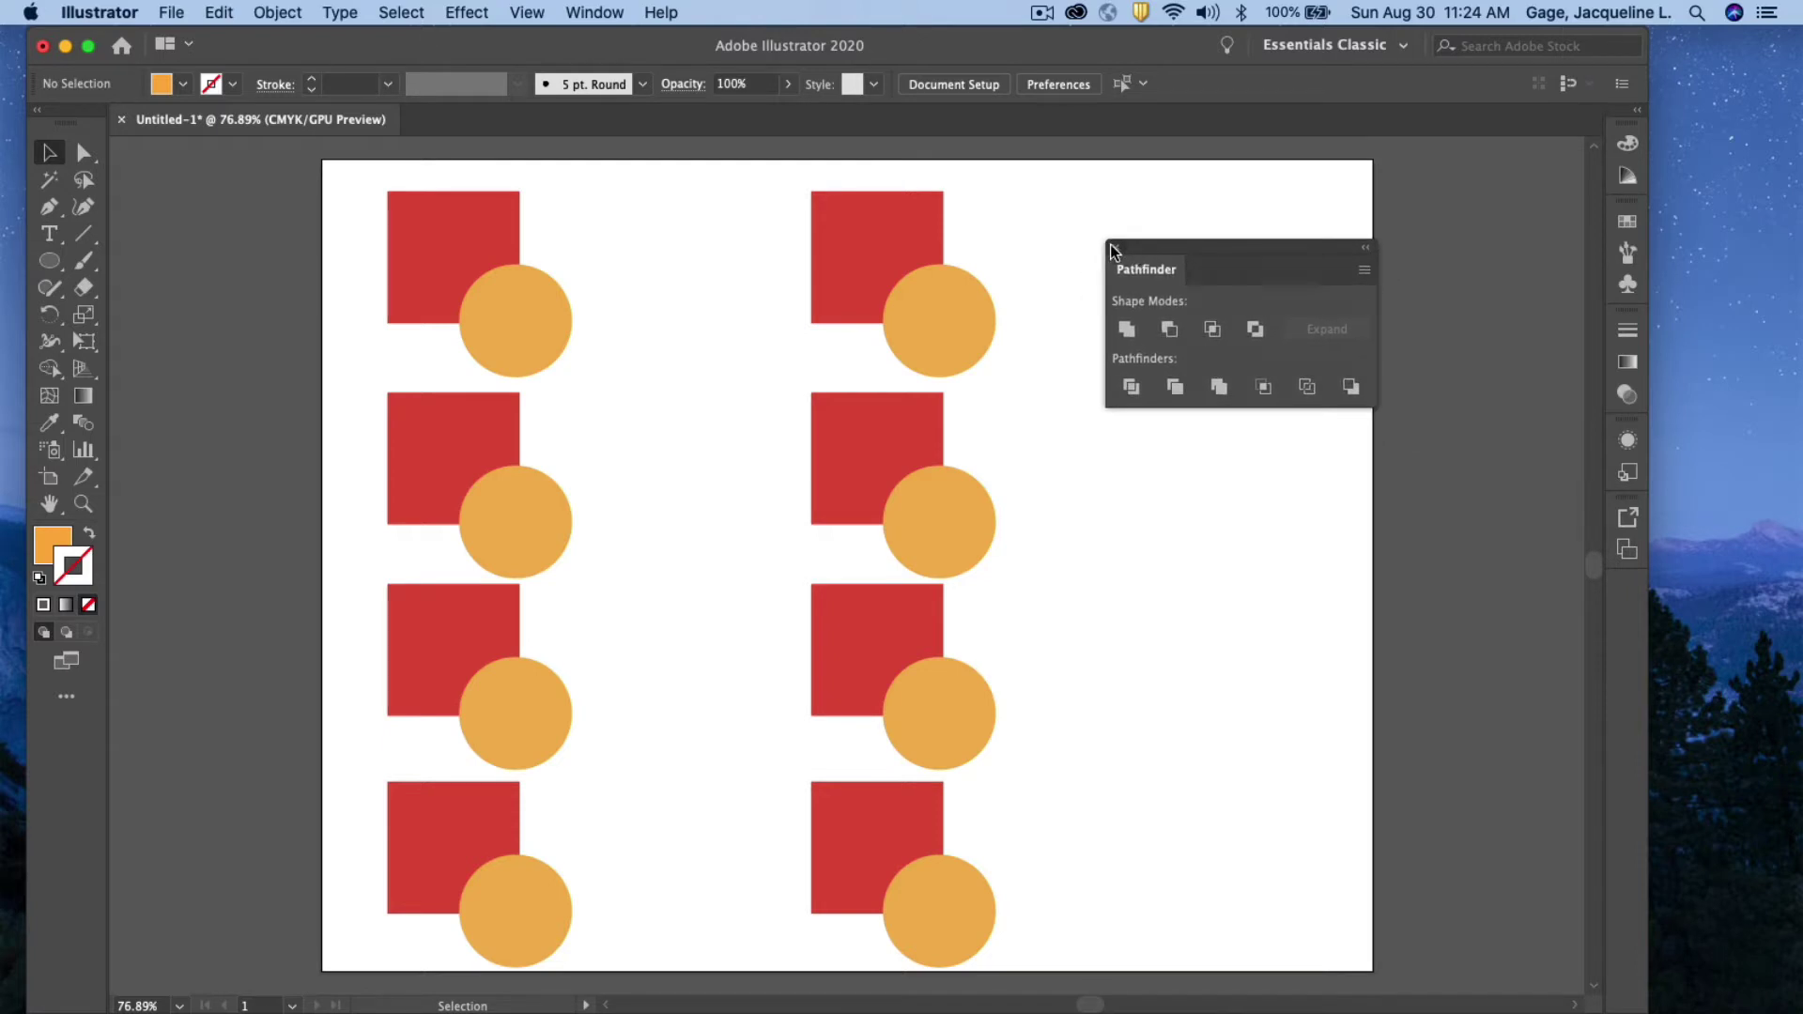
click(1114, 247)
click(599, 15)
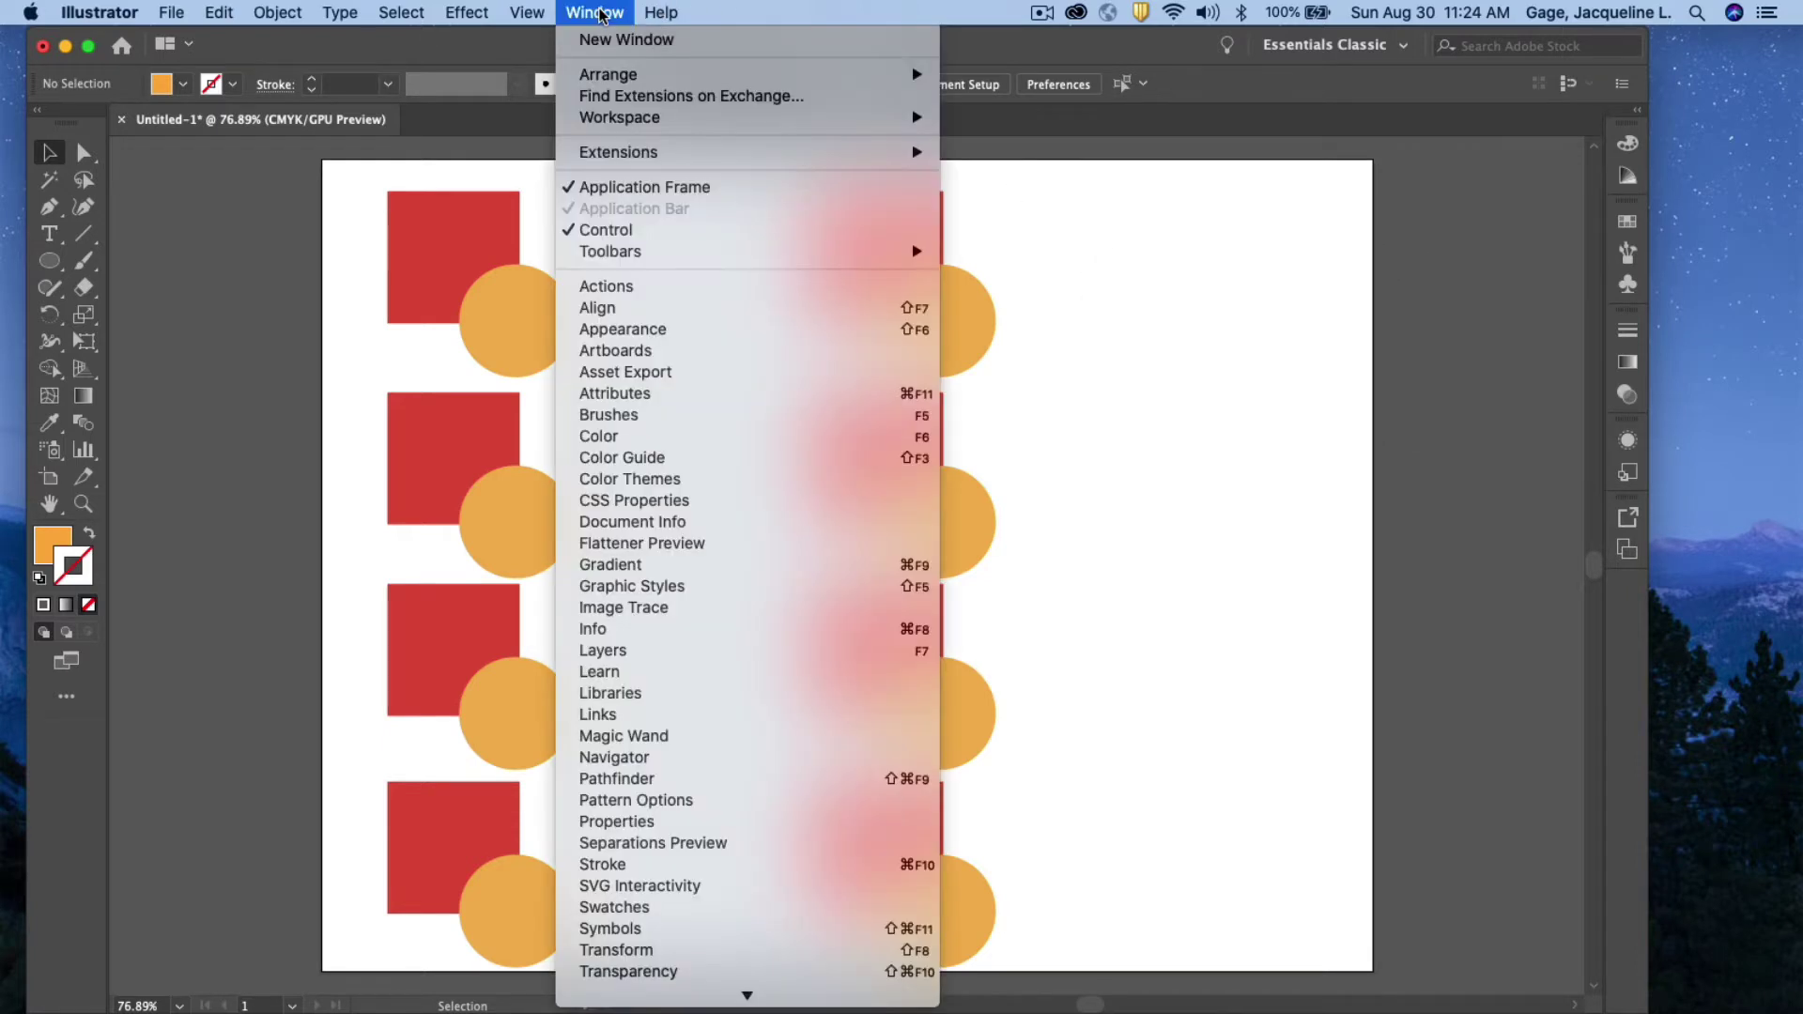
click(692, 778)
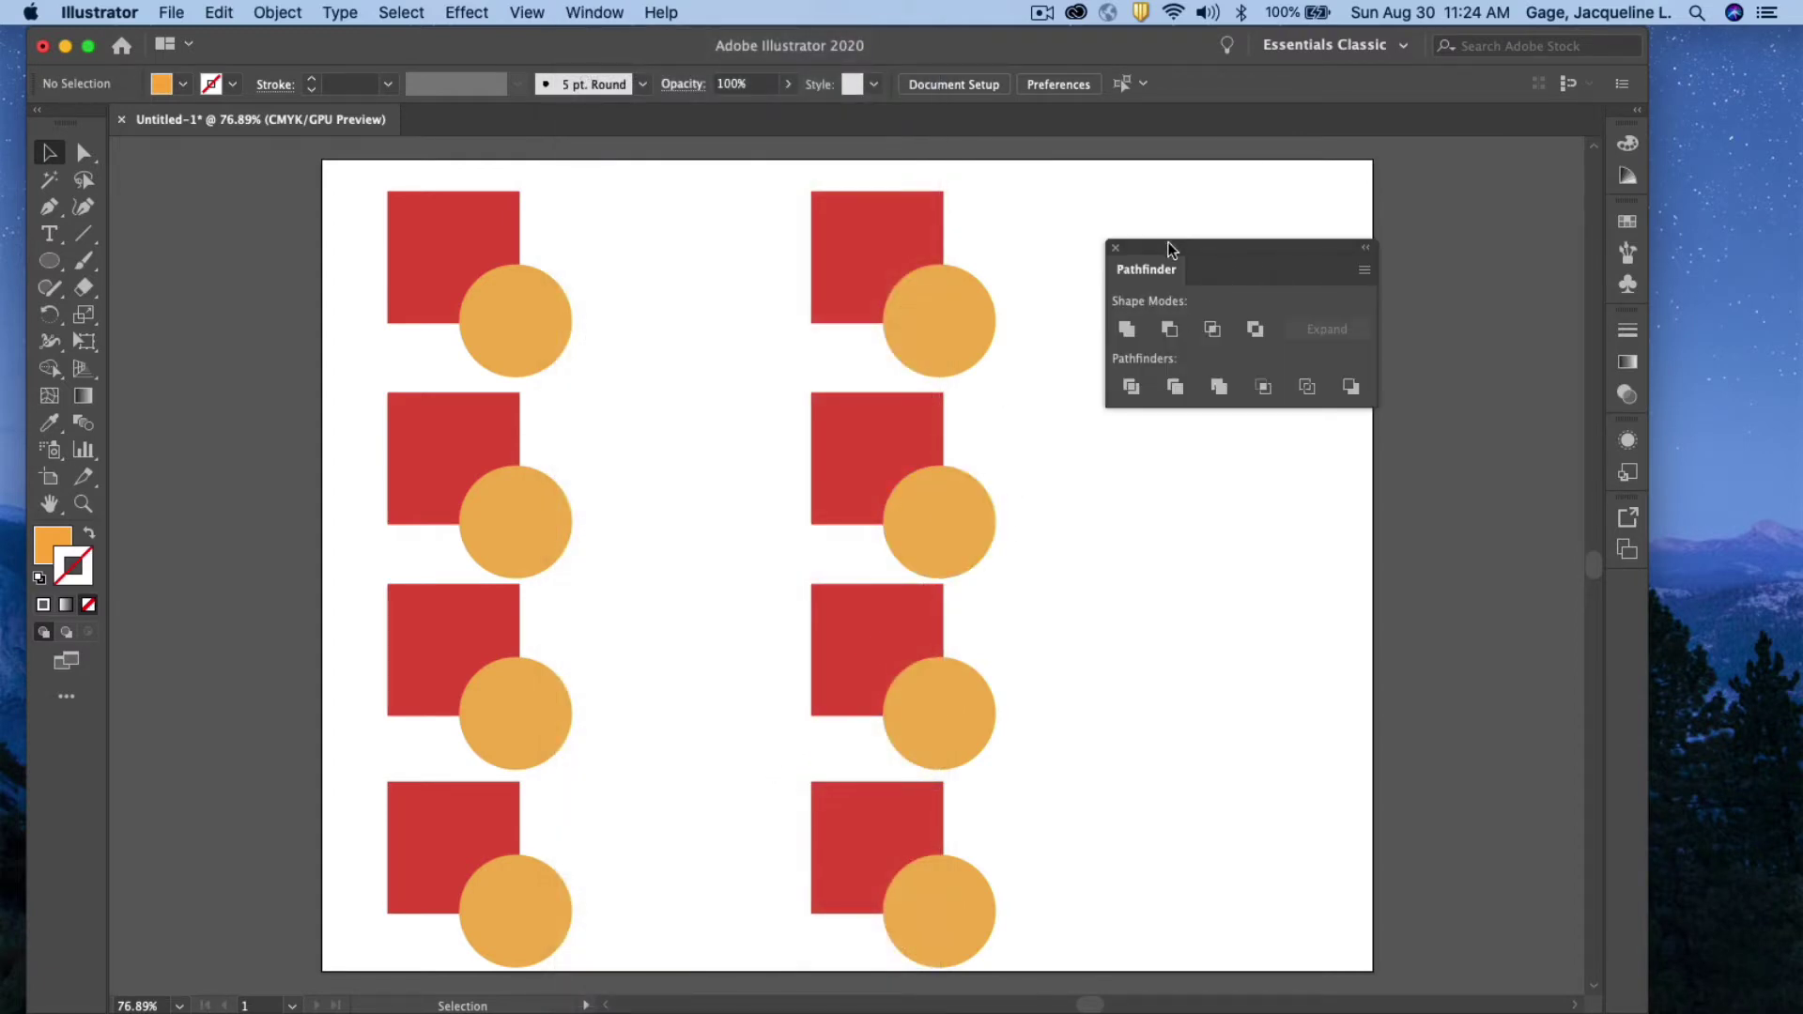
drag(1150, 245, 1186, 261)
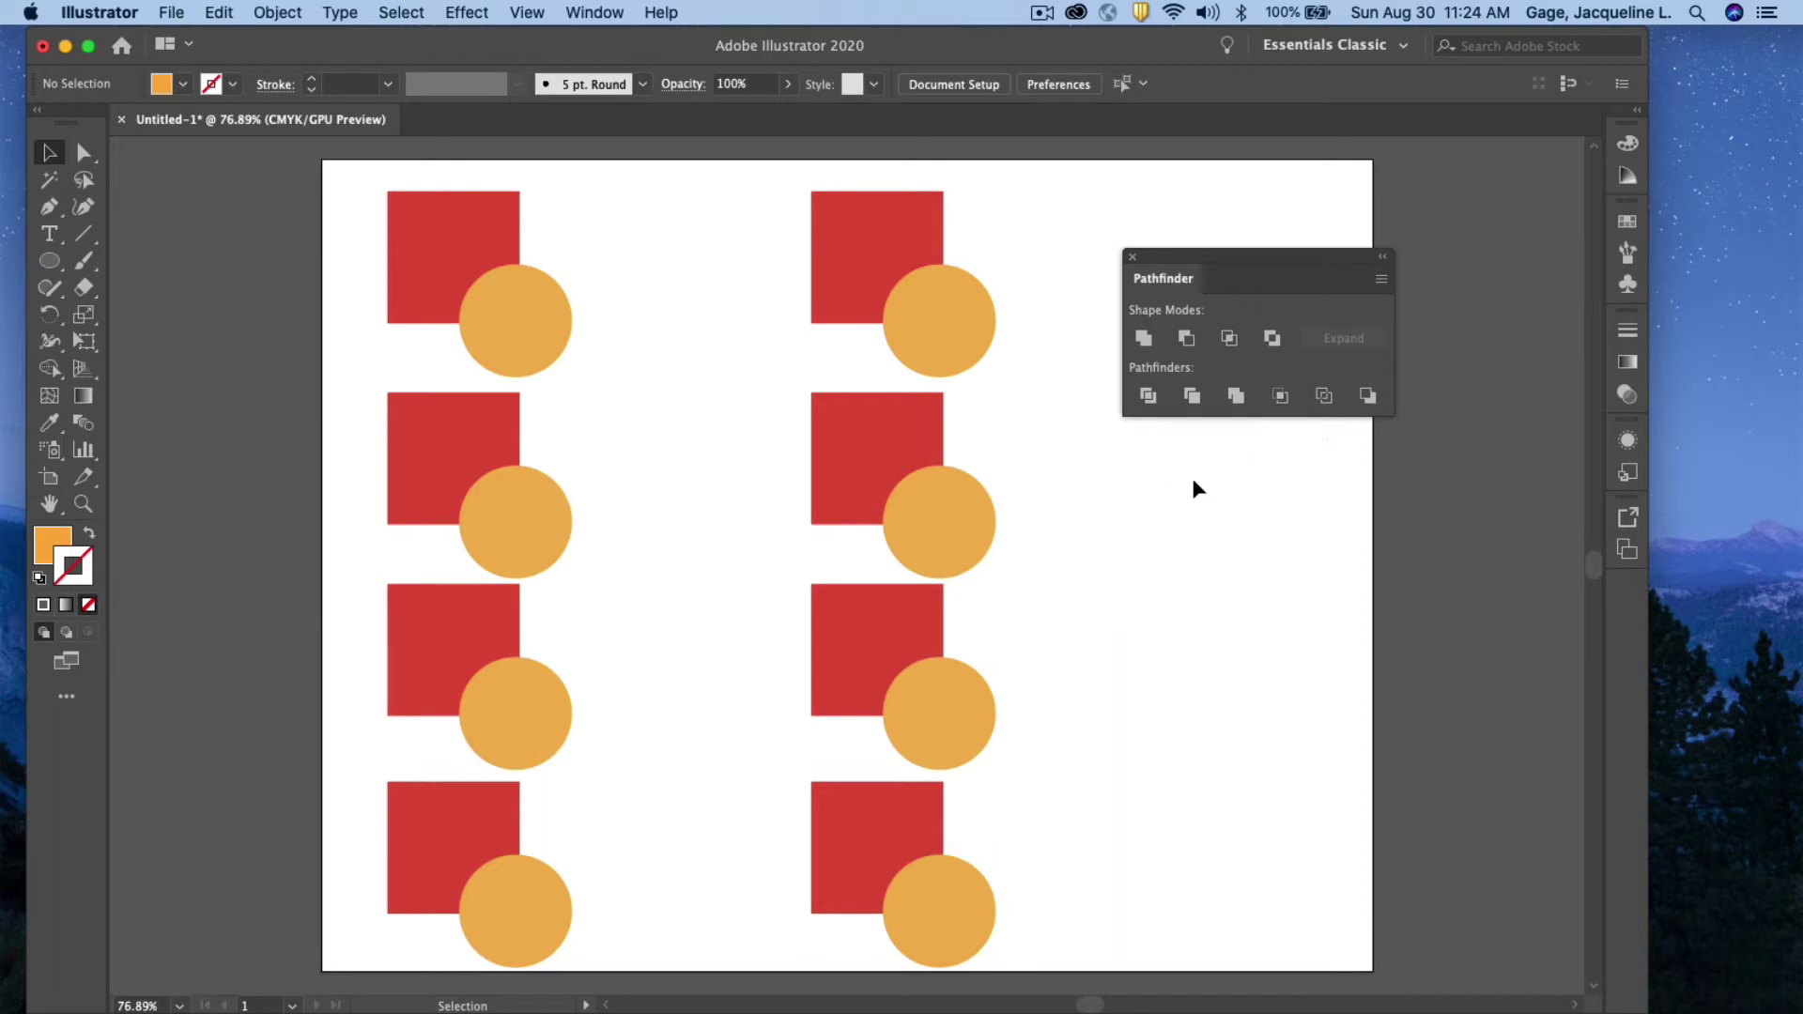
Unite the top-left red square and orange circle into one orange shape
click(406, 253)
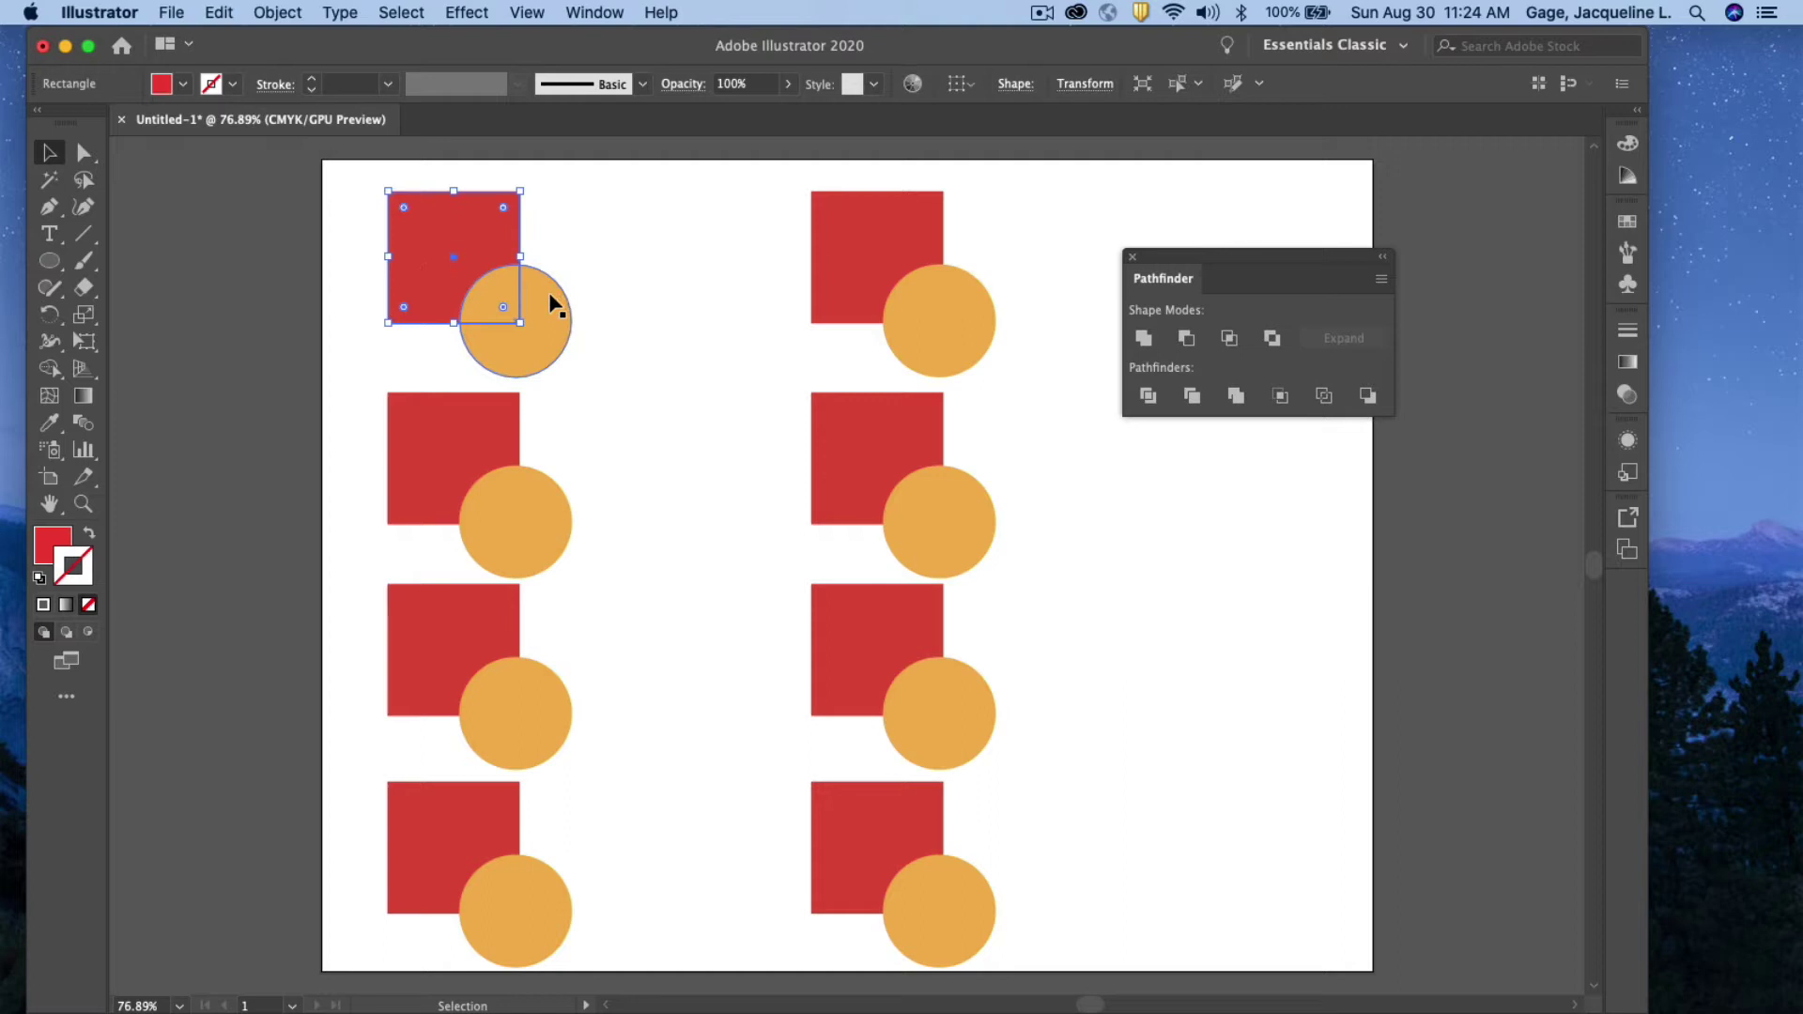
click(552, 300)
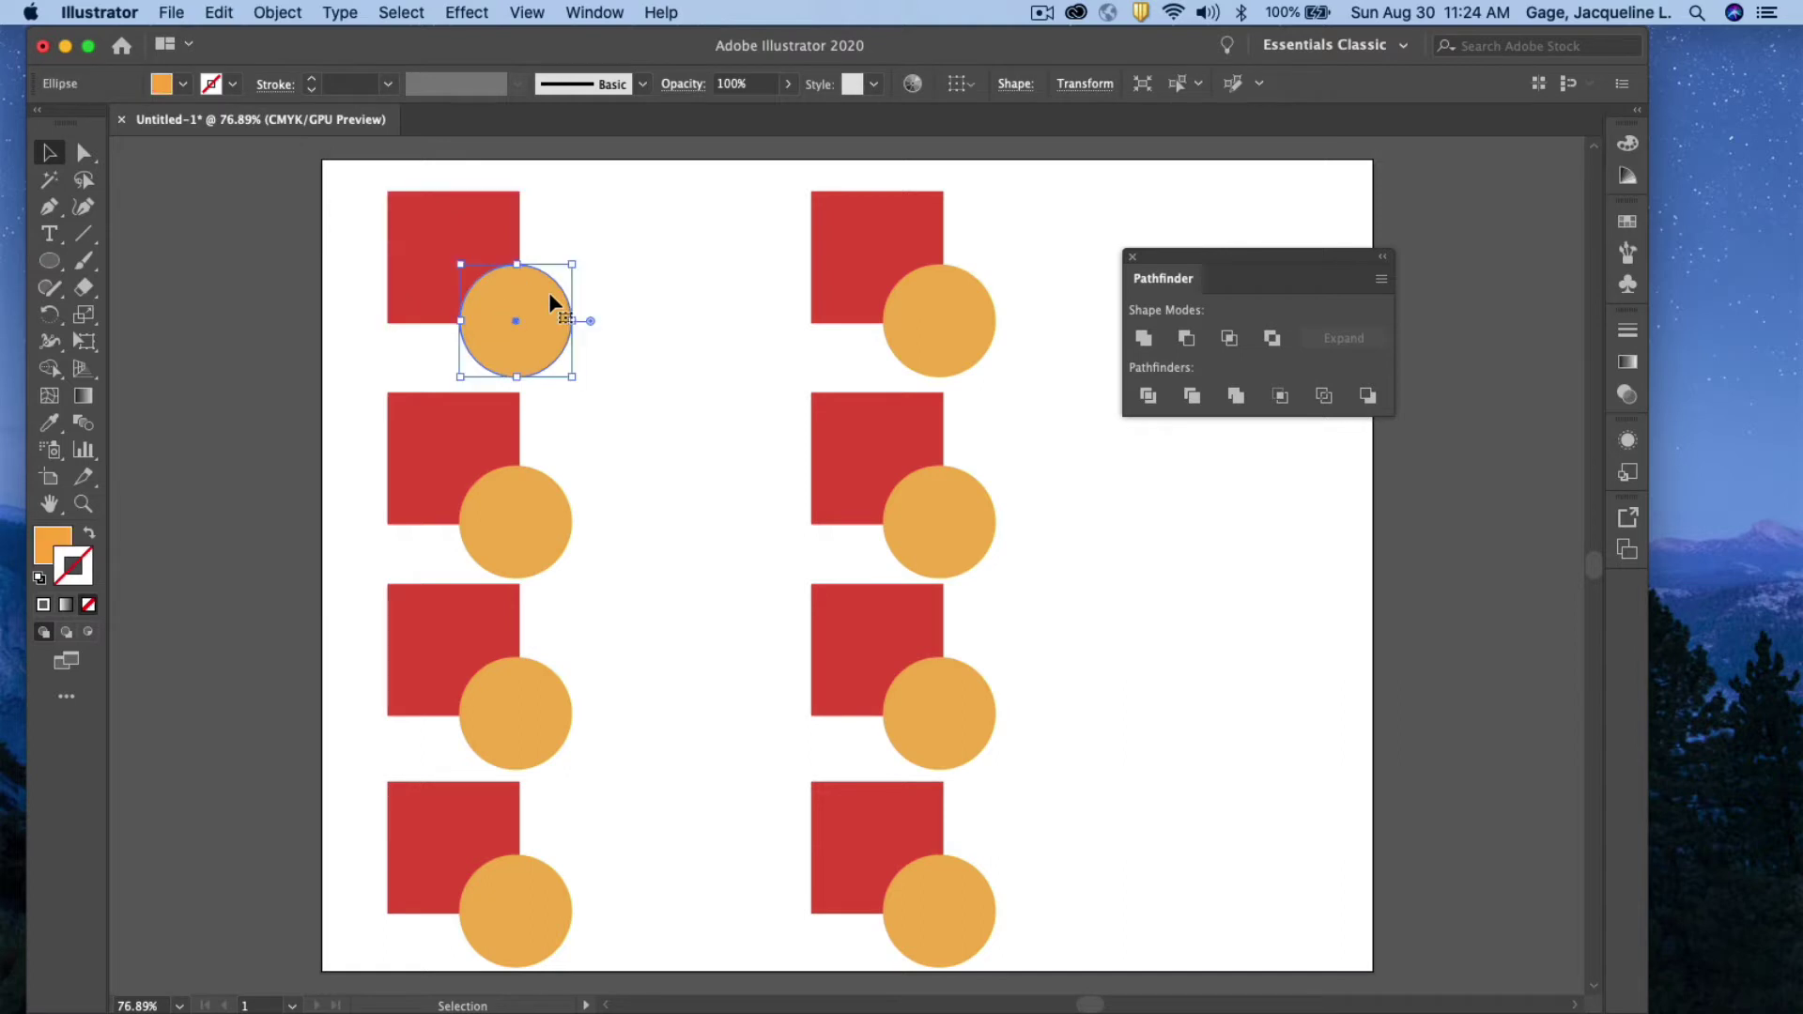
click(318, 277)
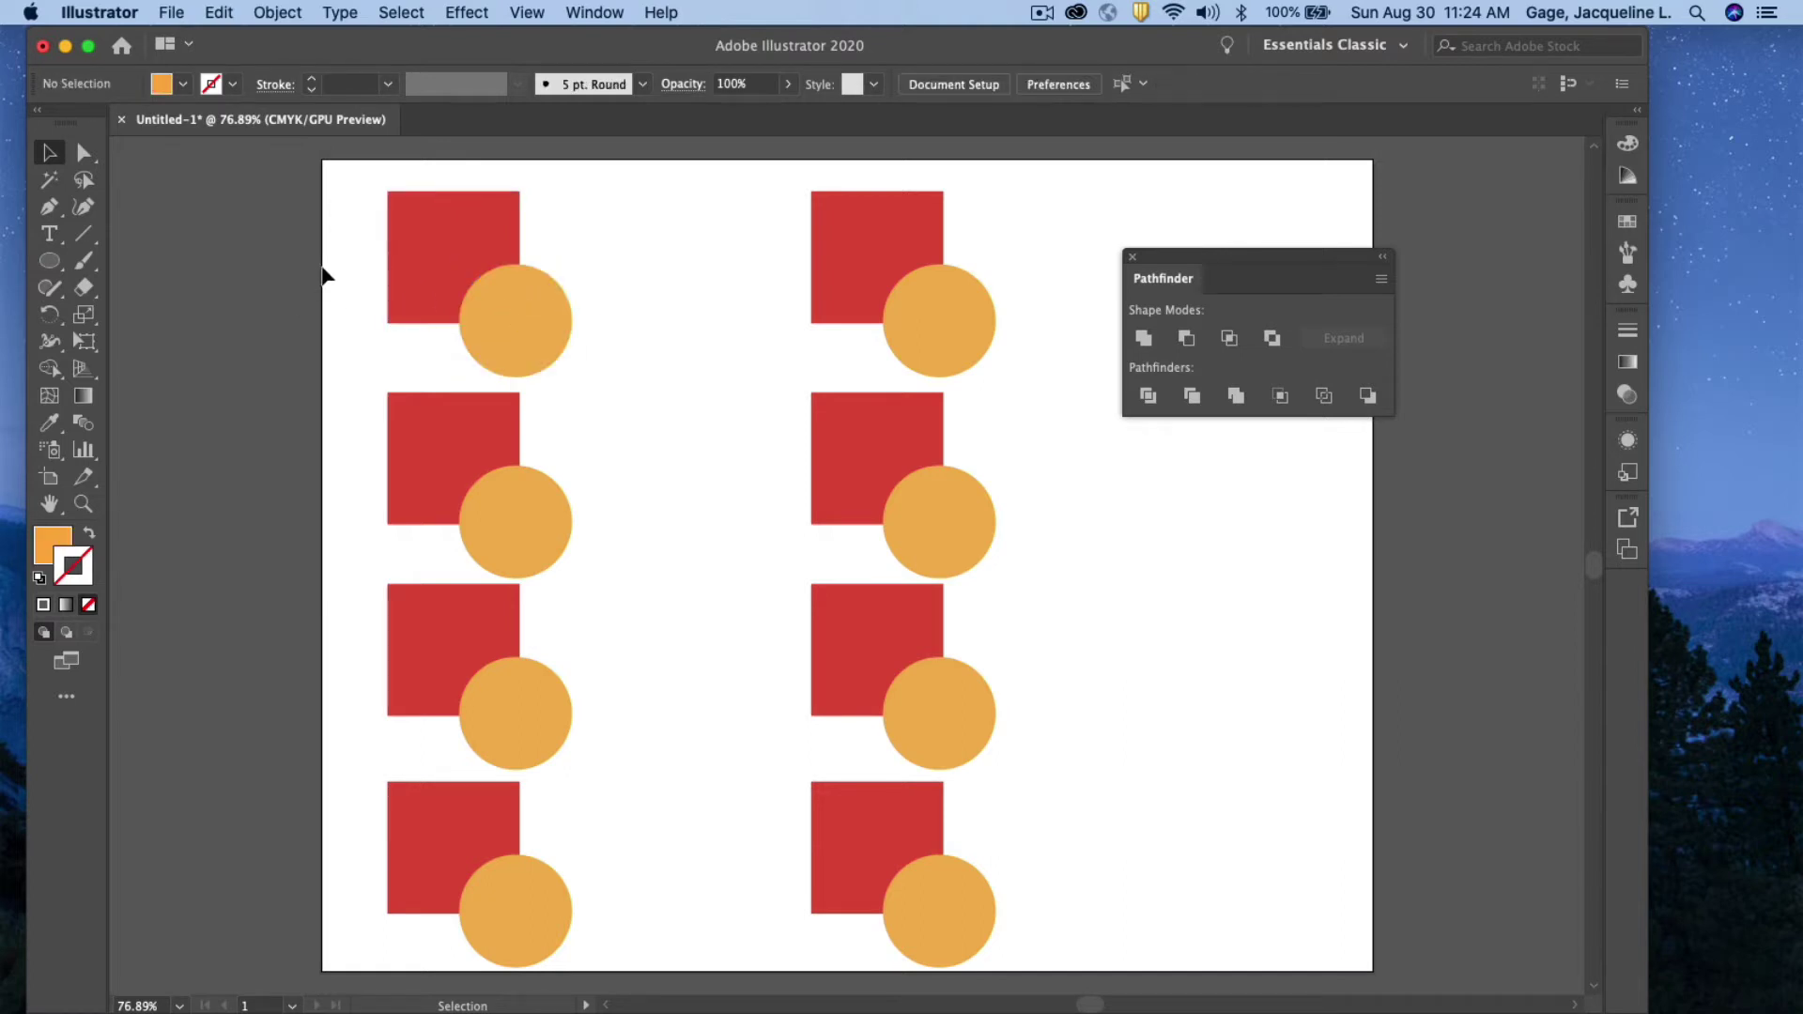
click(413, 237)
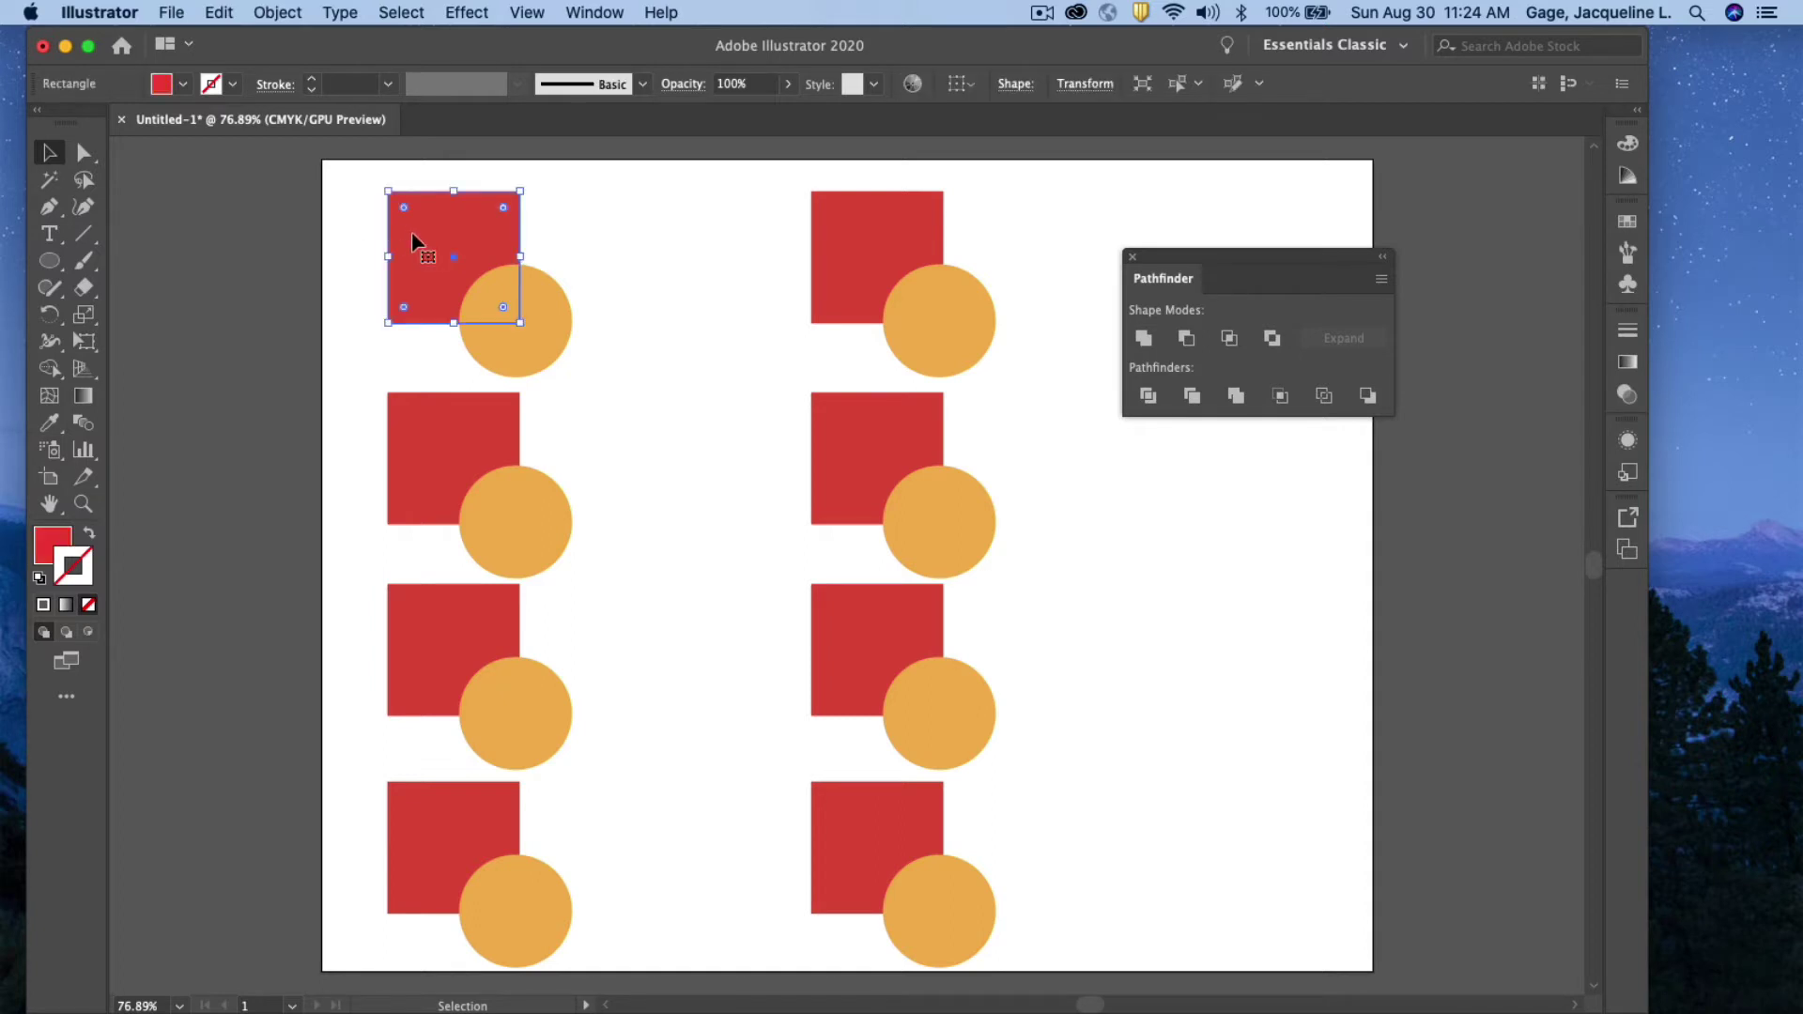
shift+click(533, 301)
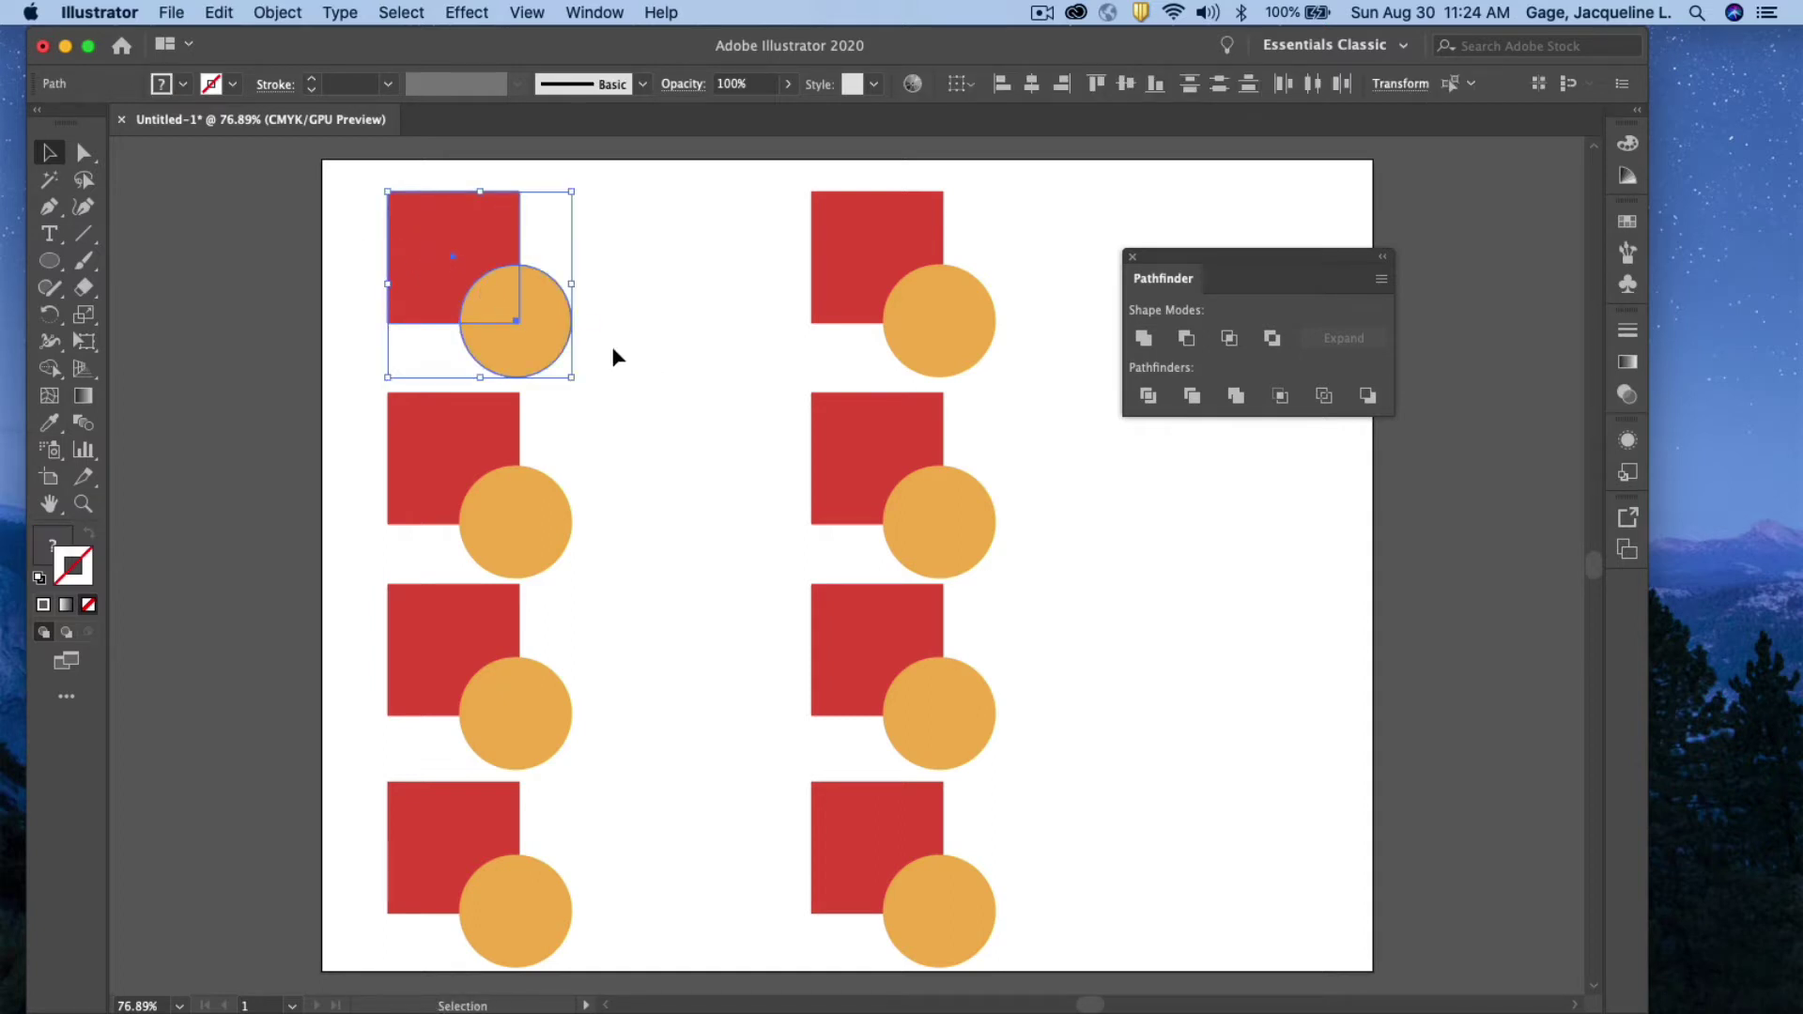
click(1143, 339)
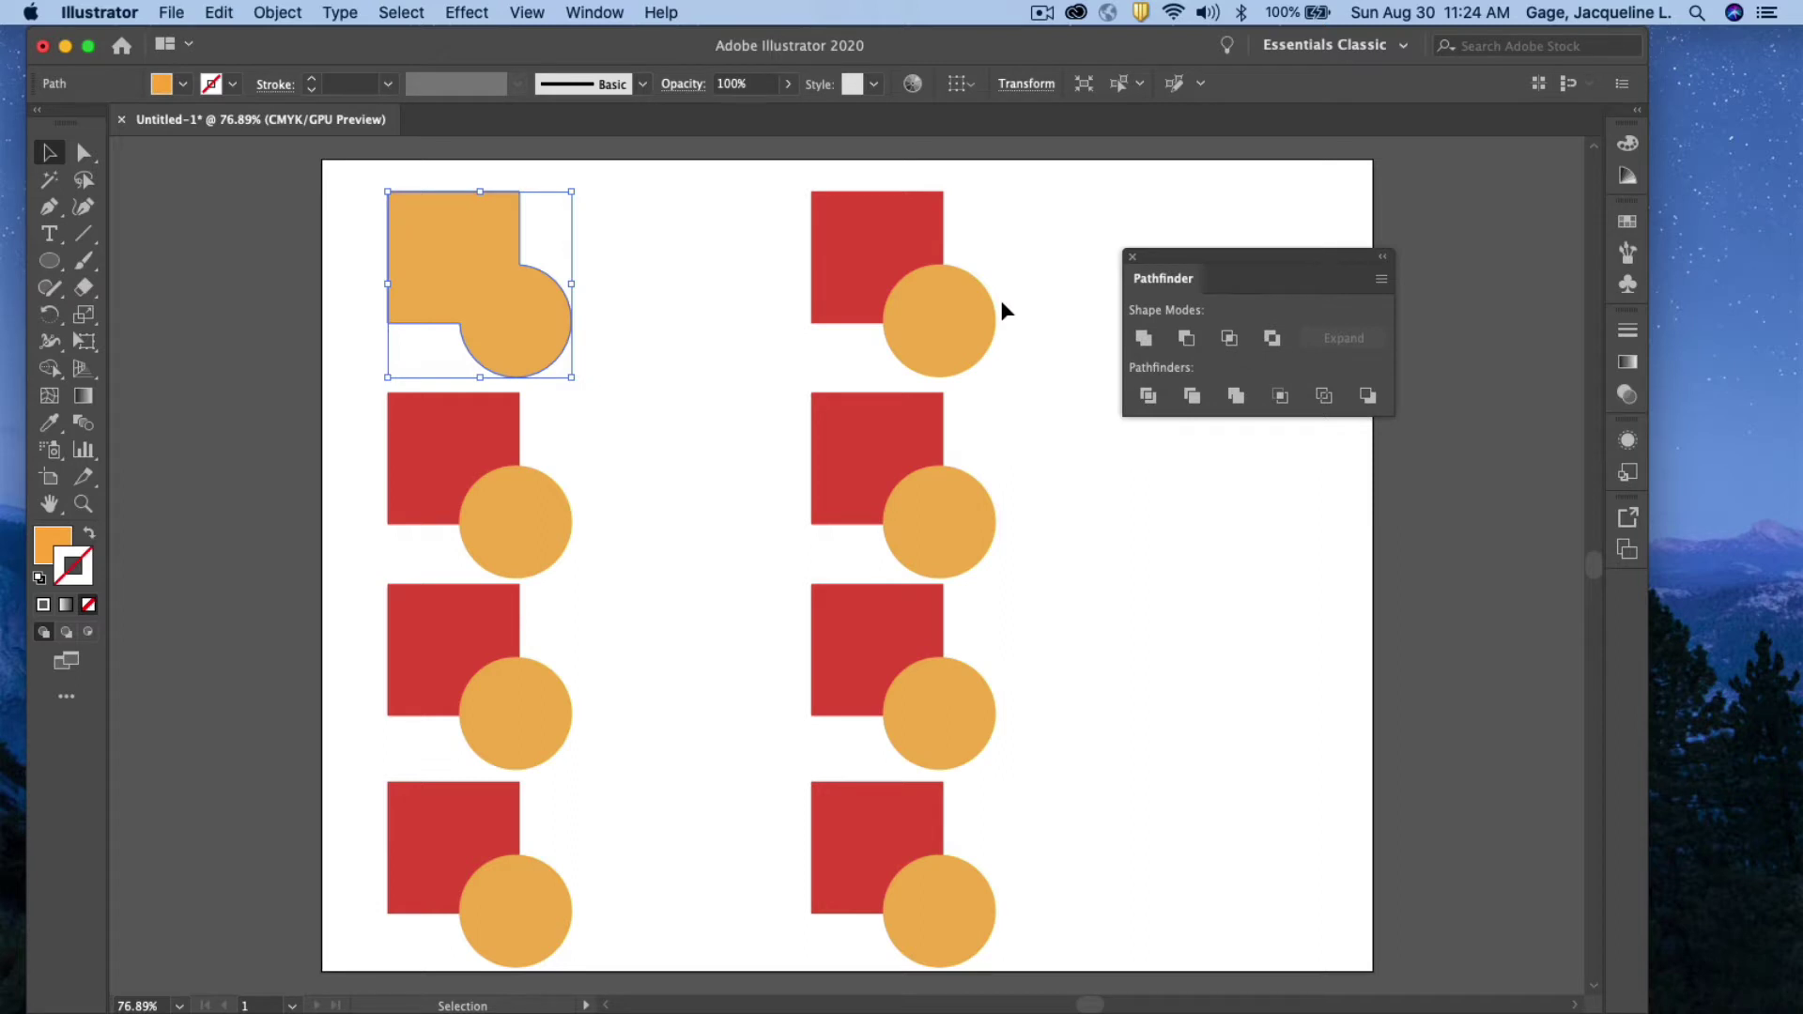
Apply Minus Front to the second-row red square and orange circle, notching the square
click(629, 425)
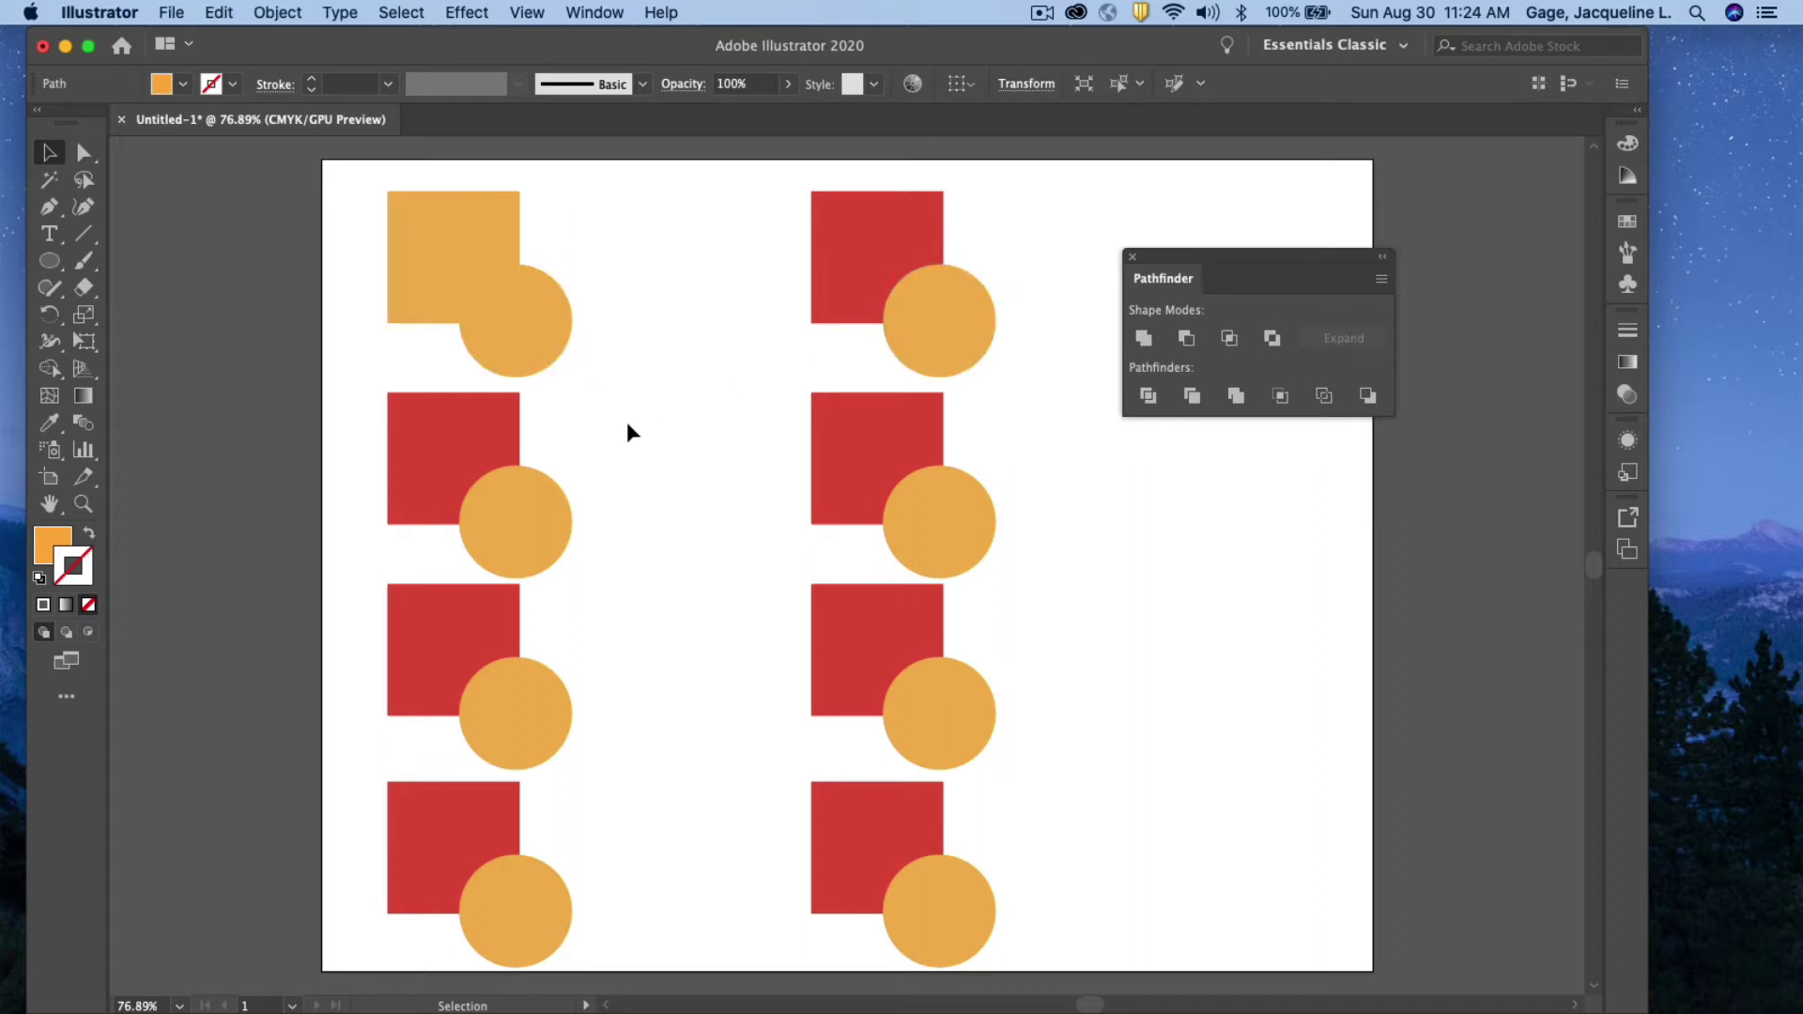
click(483, 432)
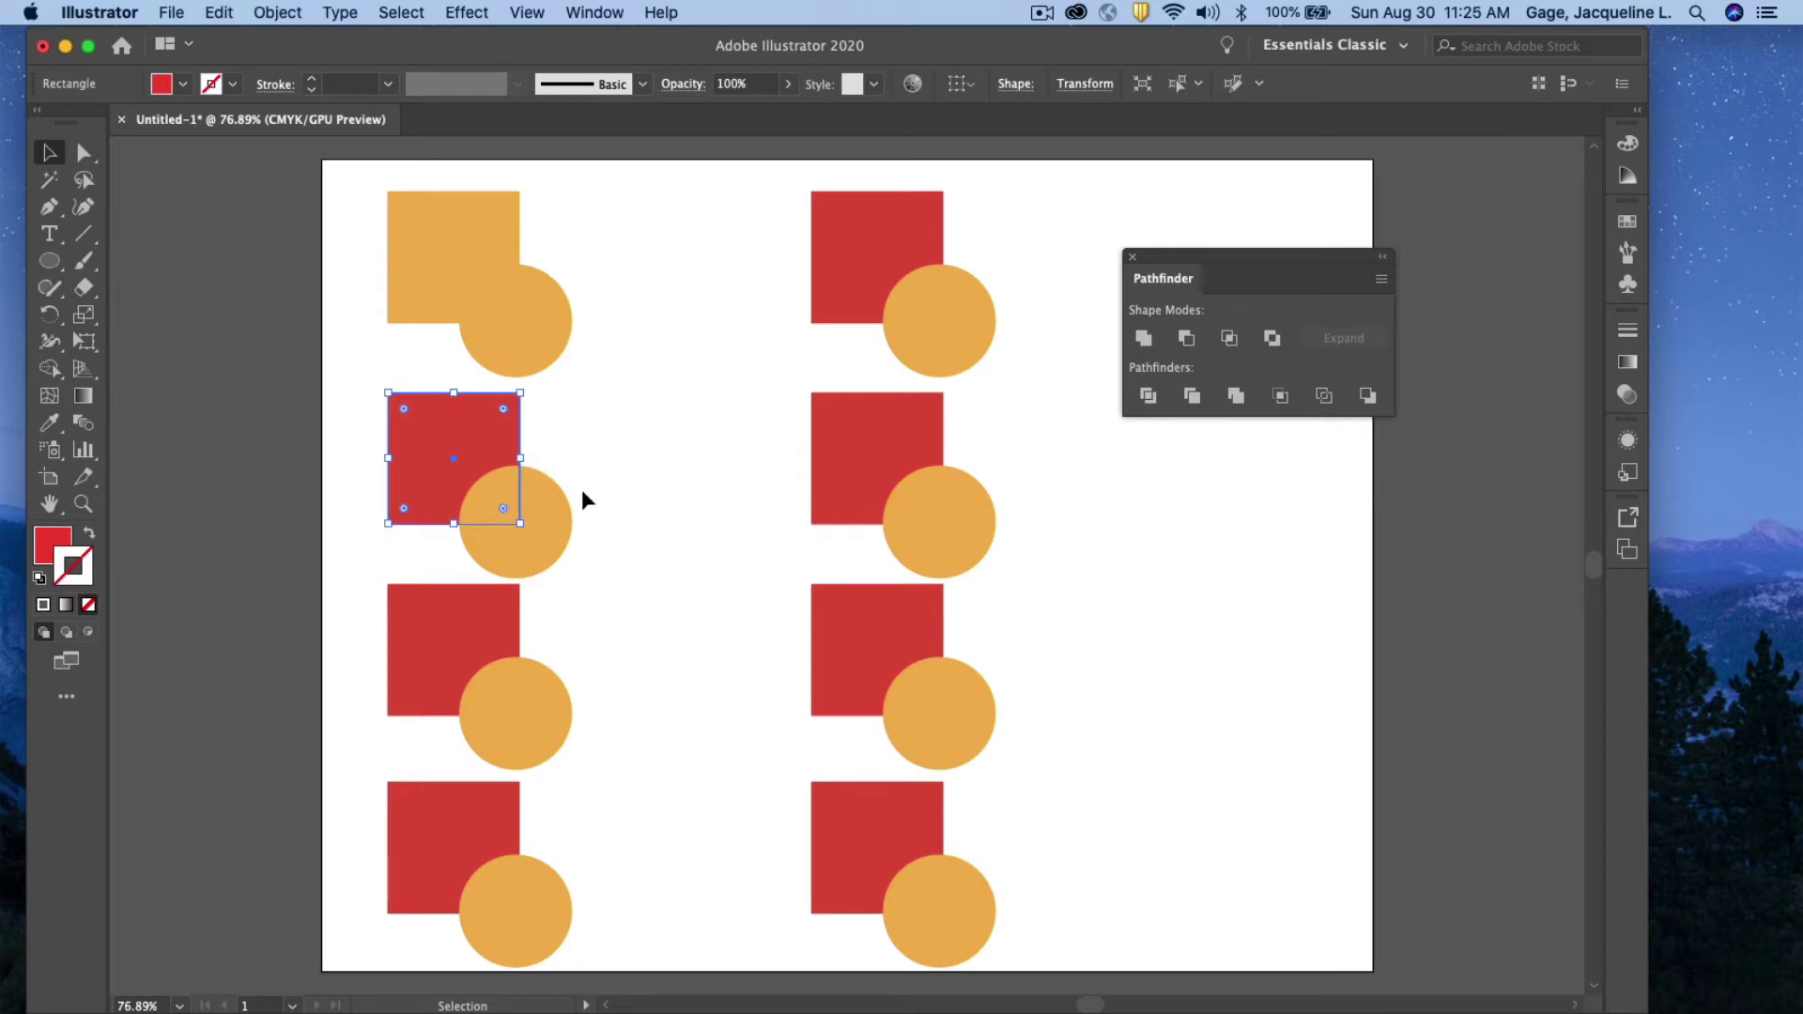
shift+click(560, 516)
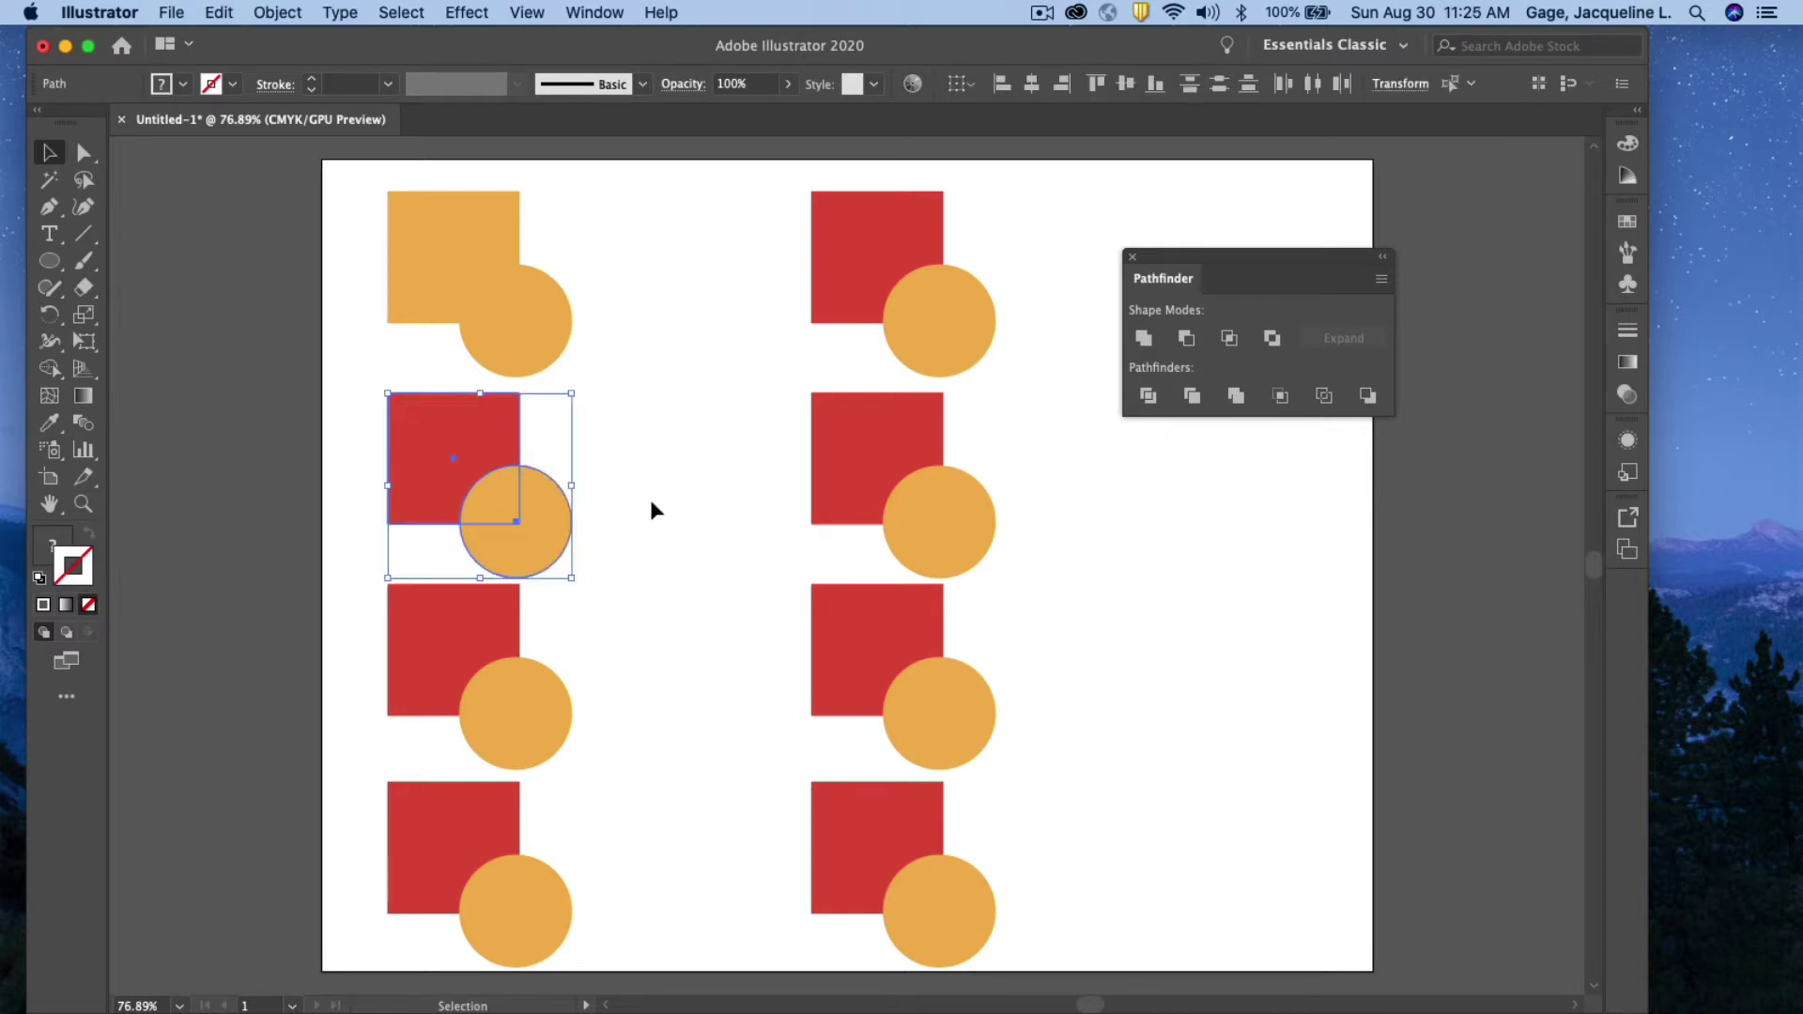
click(1184, 340)
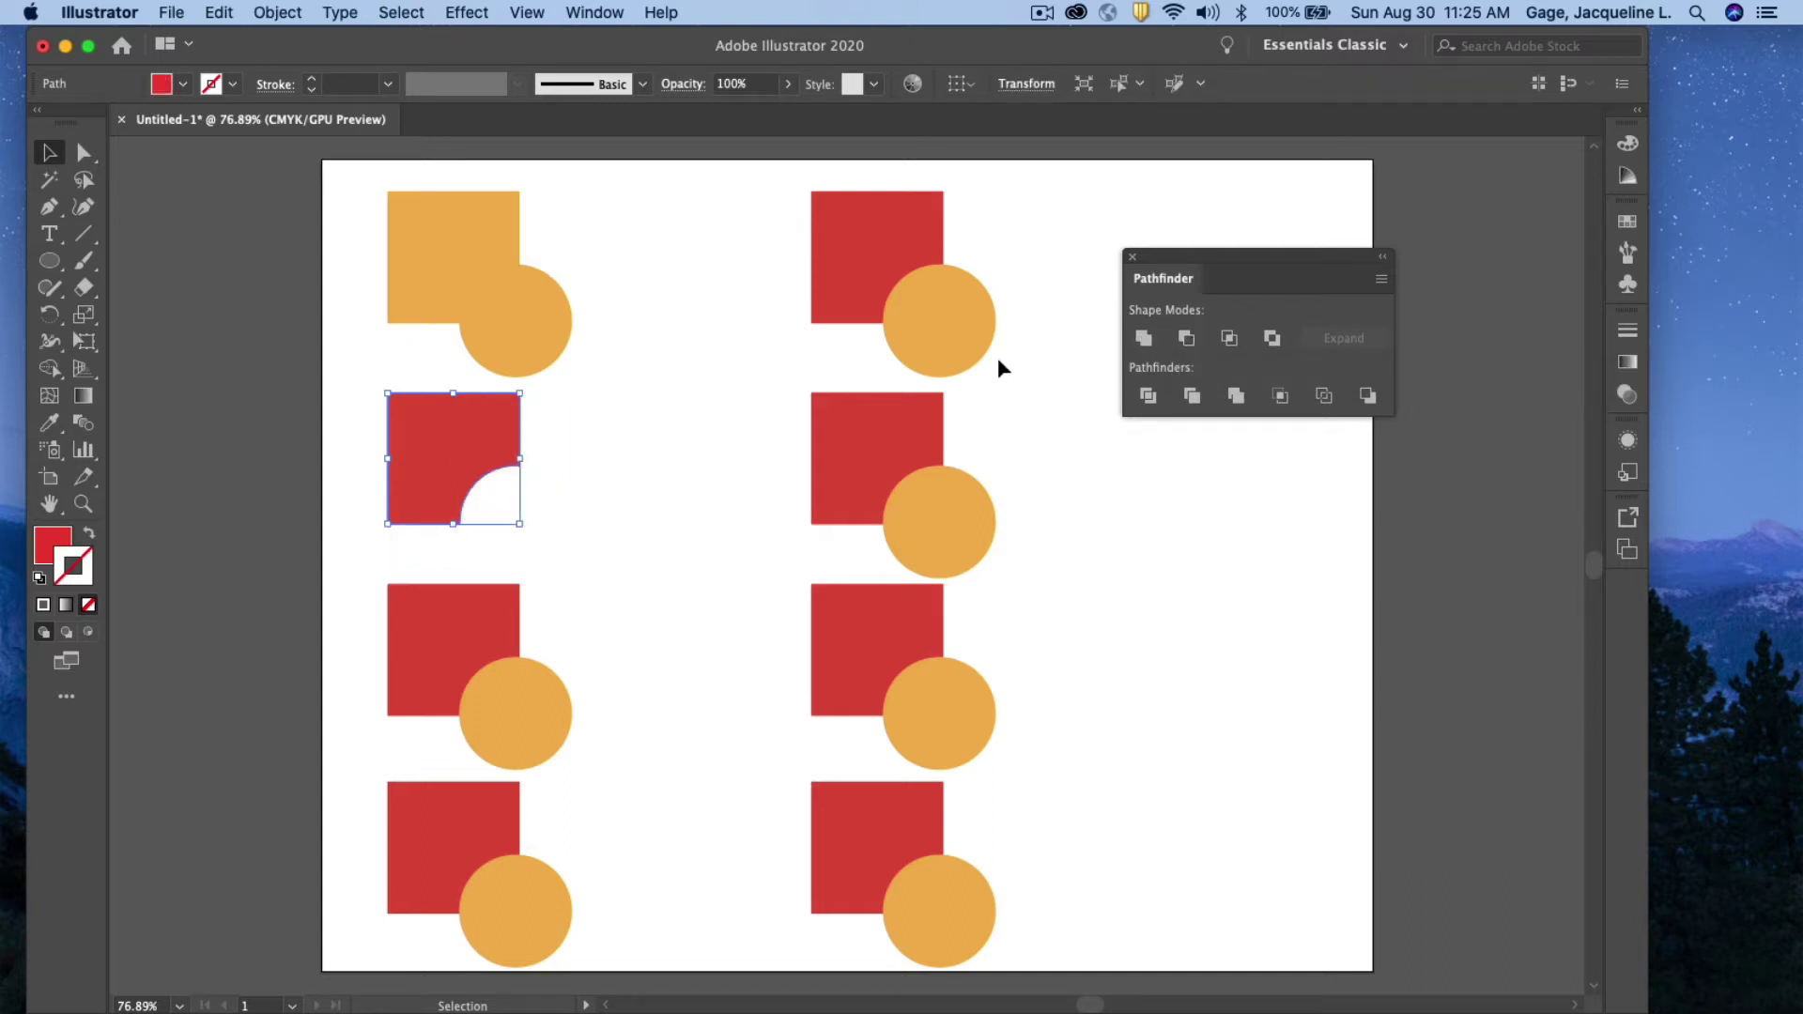
Intersect the third-row square and circle, keeping only their orange quarter-circle overlap
click(482, 612)
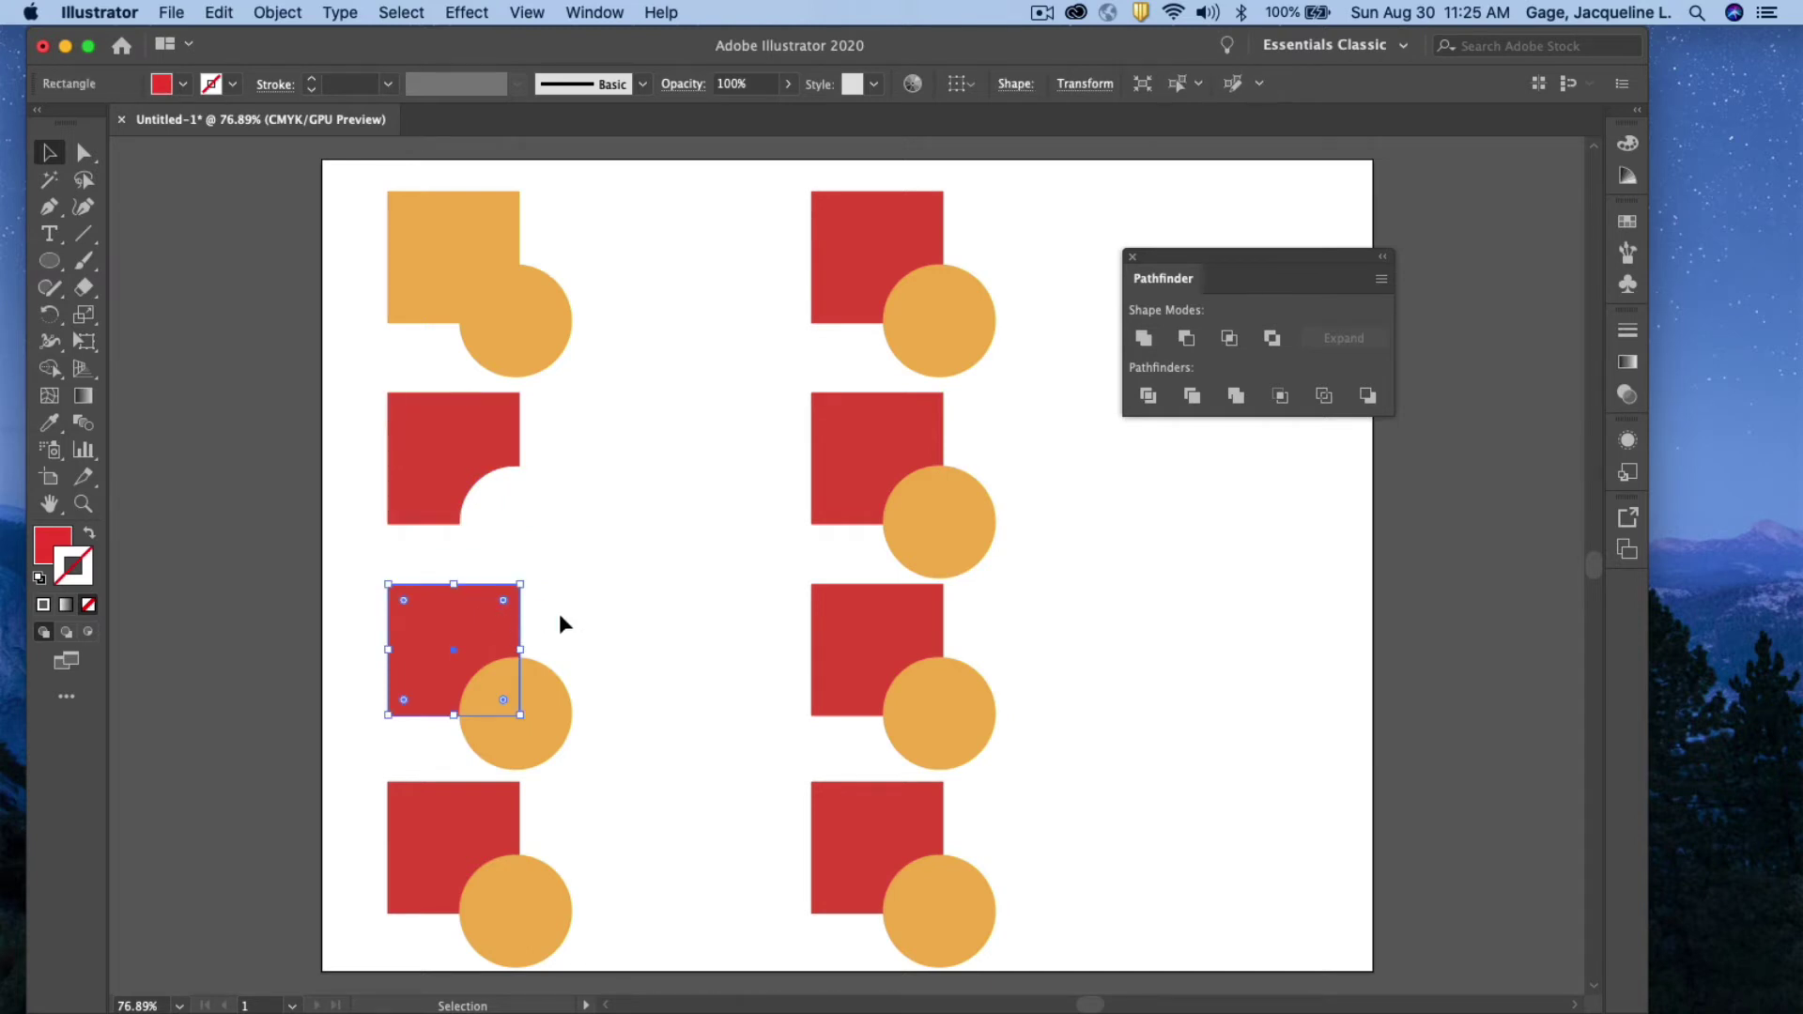
shift+click(548, 678)
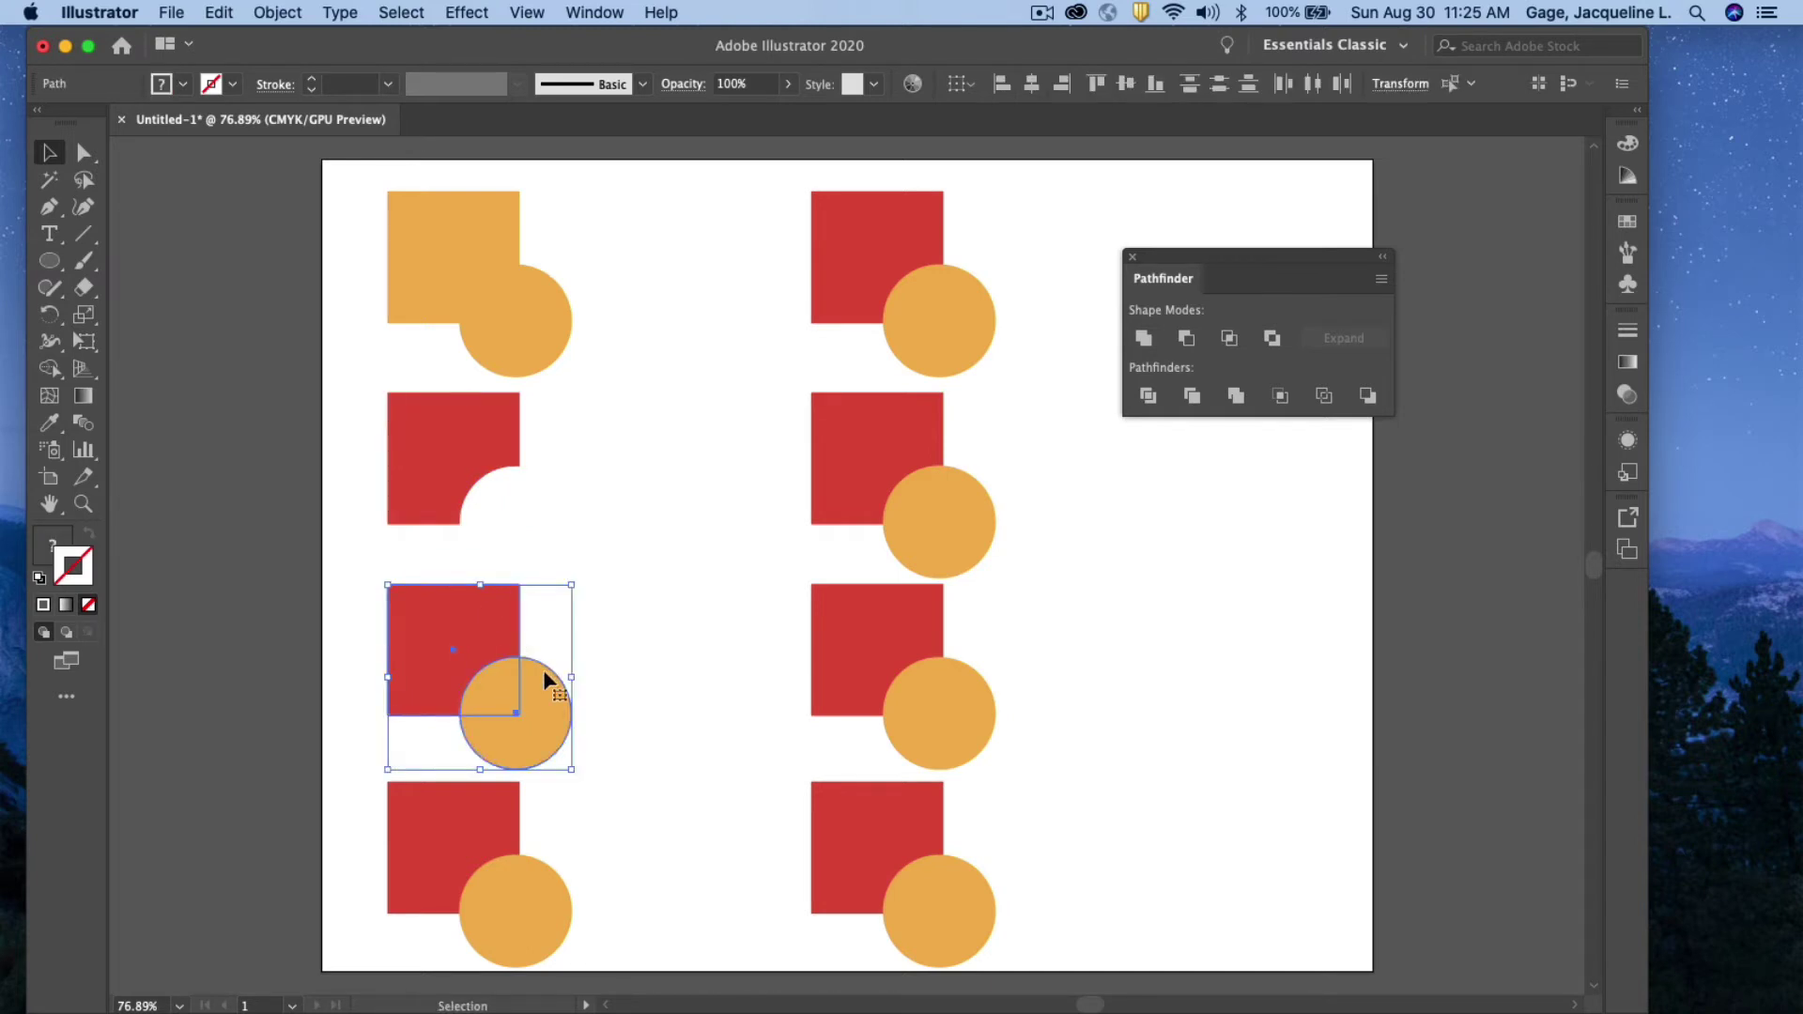
click(1227, 340)
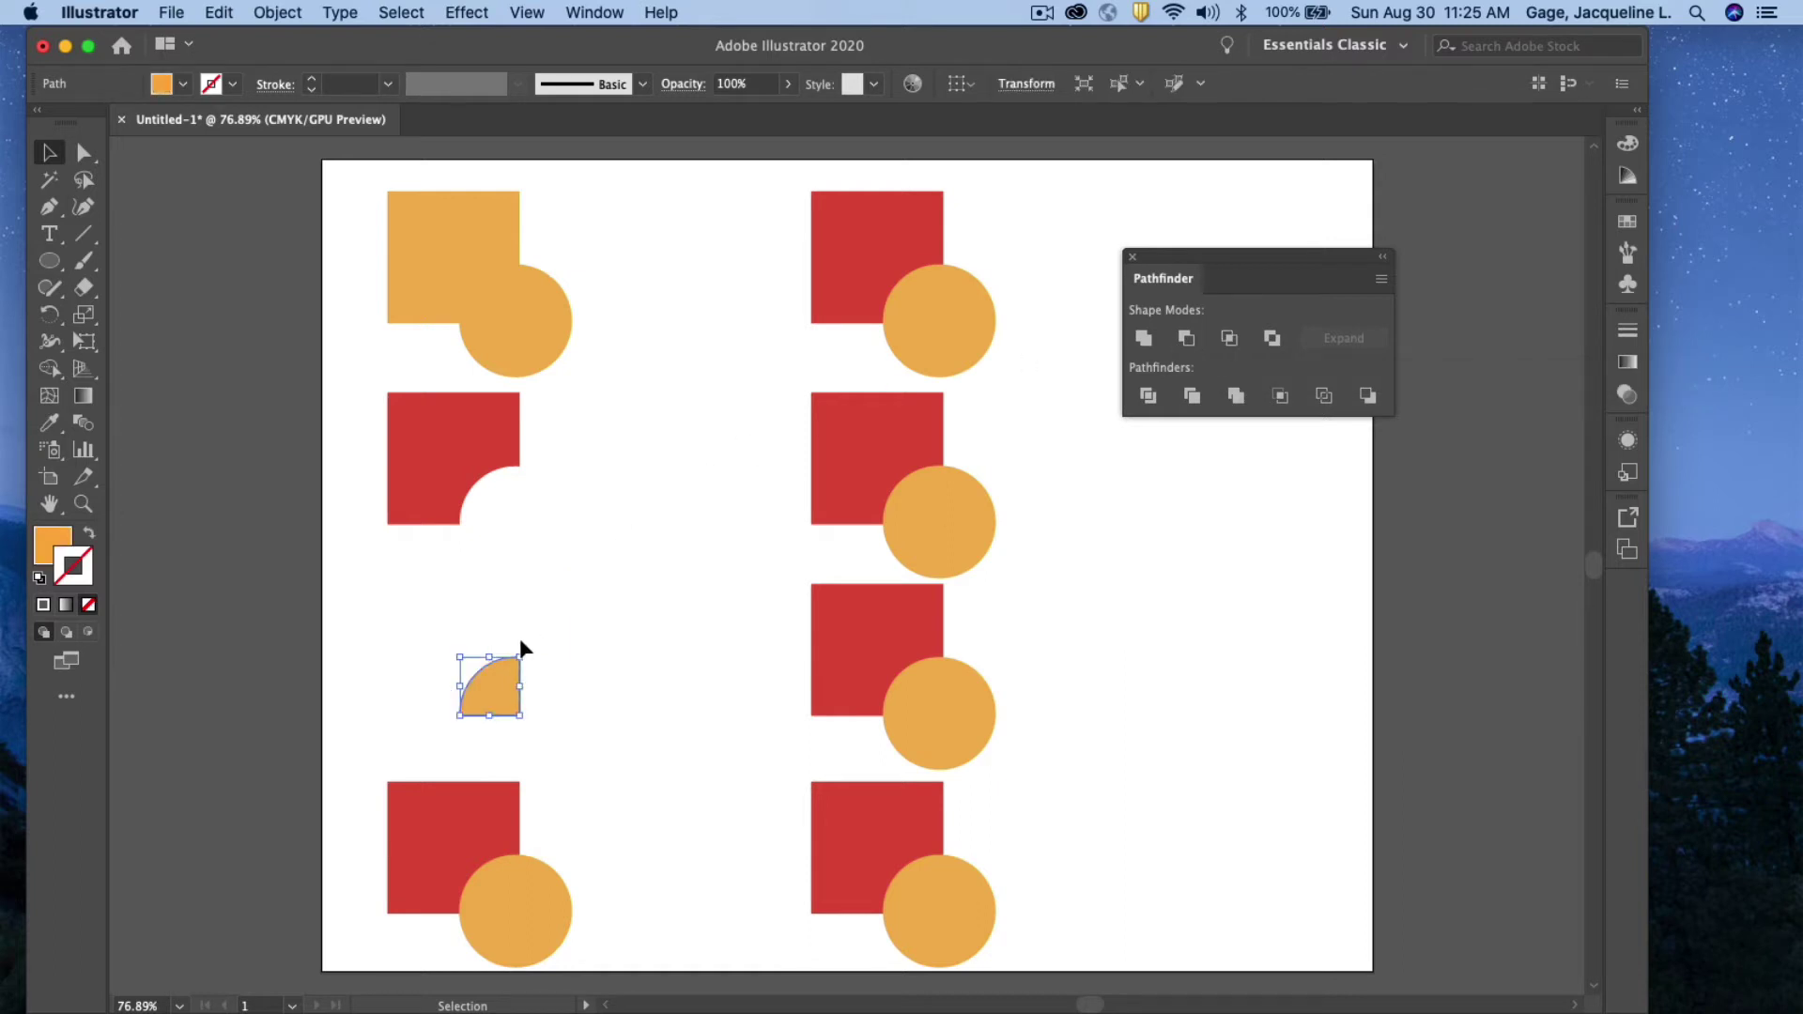
Apply Exclude to the bottom-left square and circle, knocking out their overlapping area
click(436, 798)
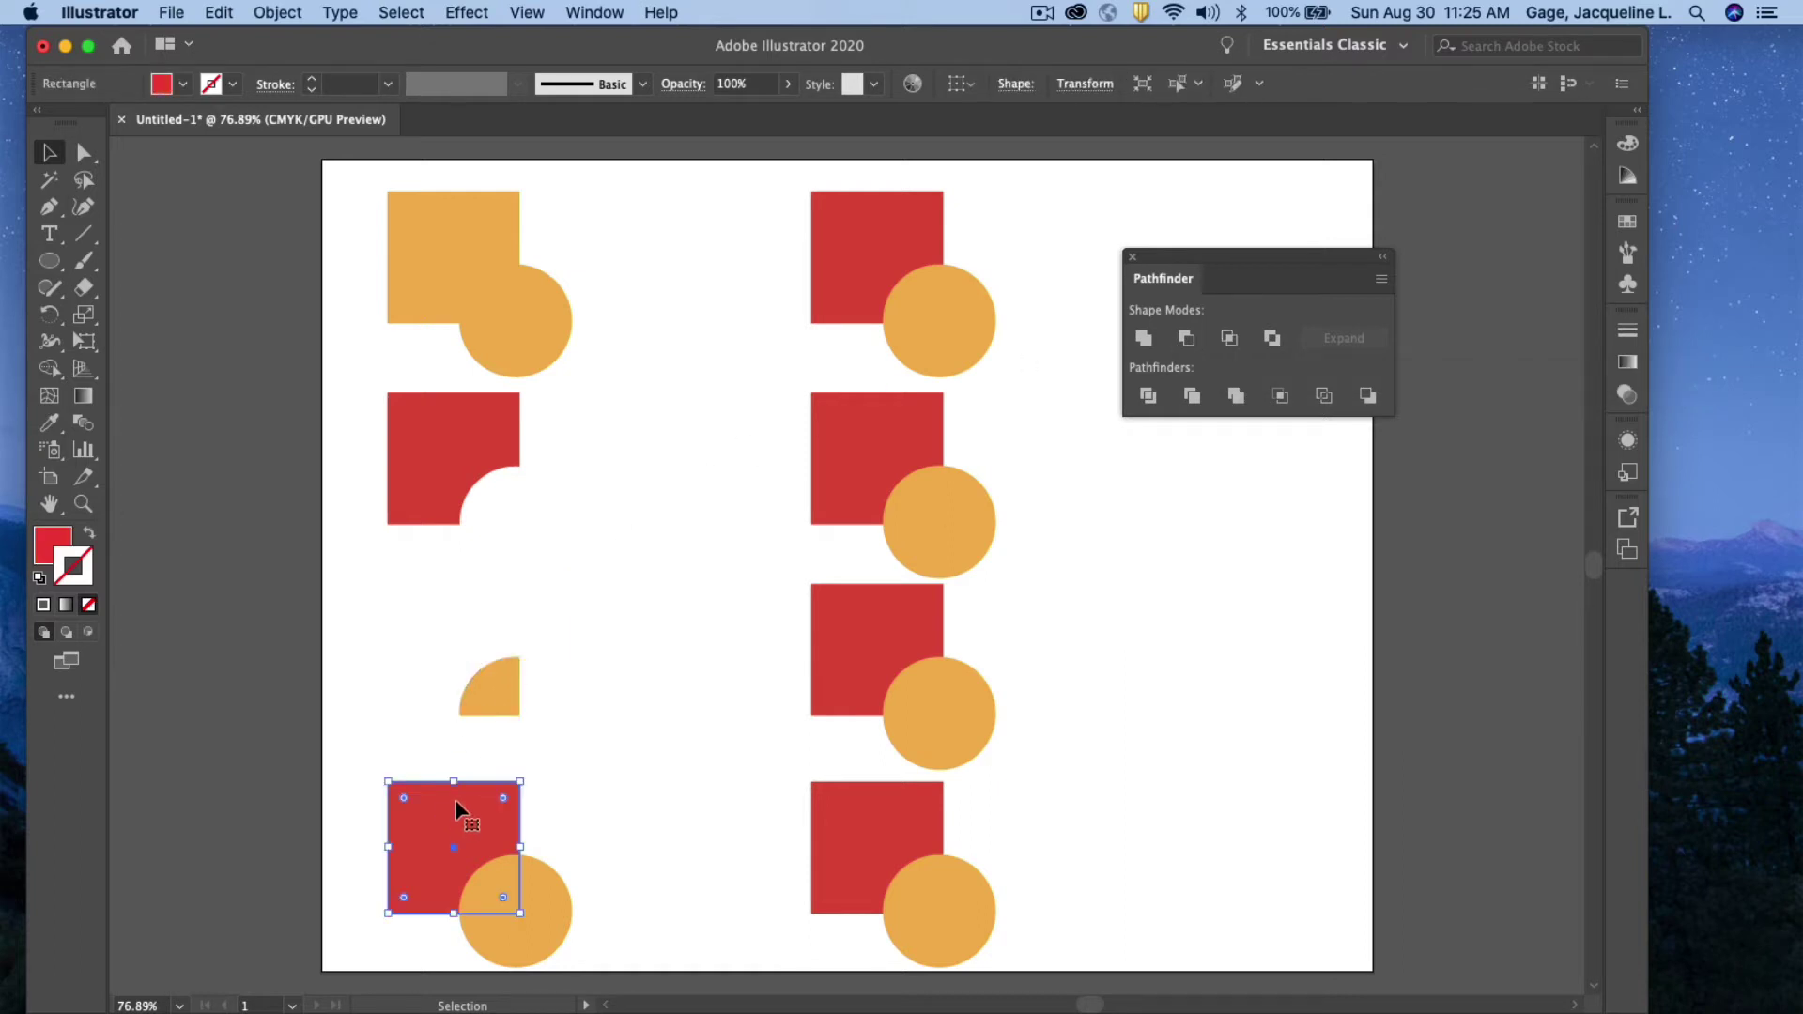
shift+click(542, 888)
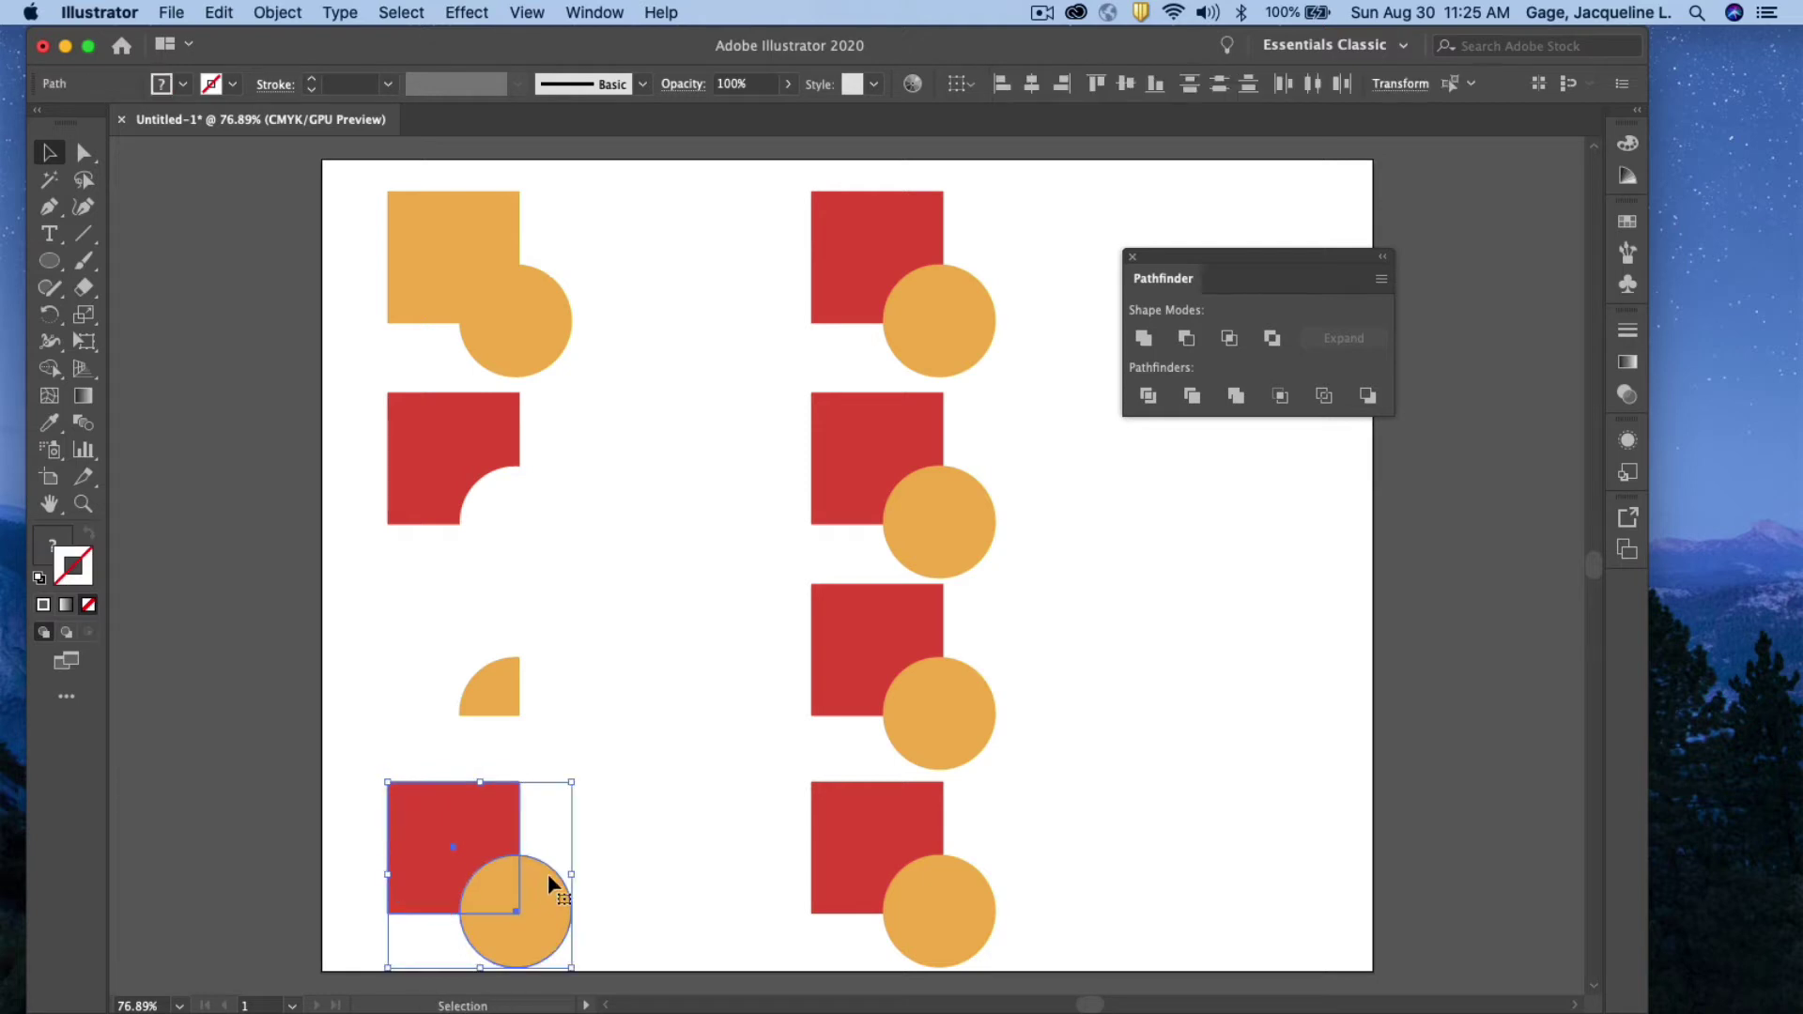
click(1272, 340)
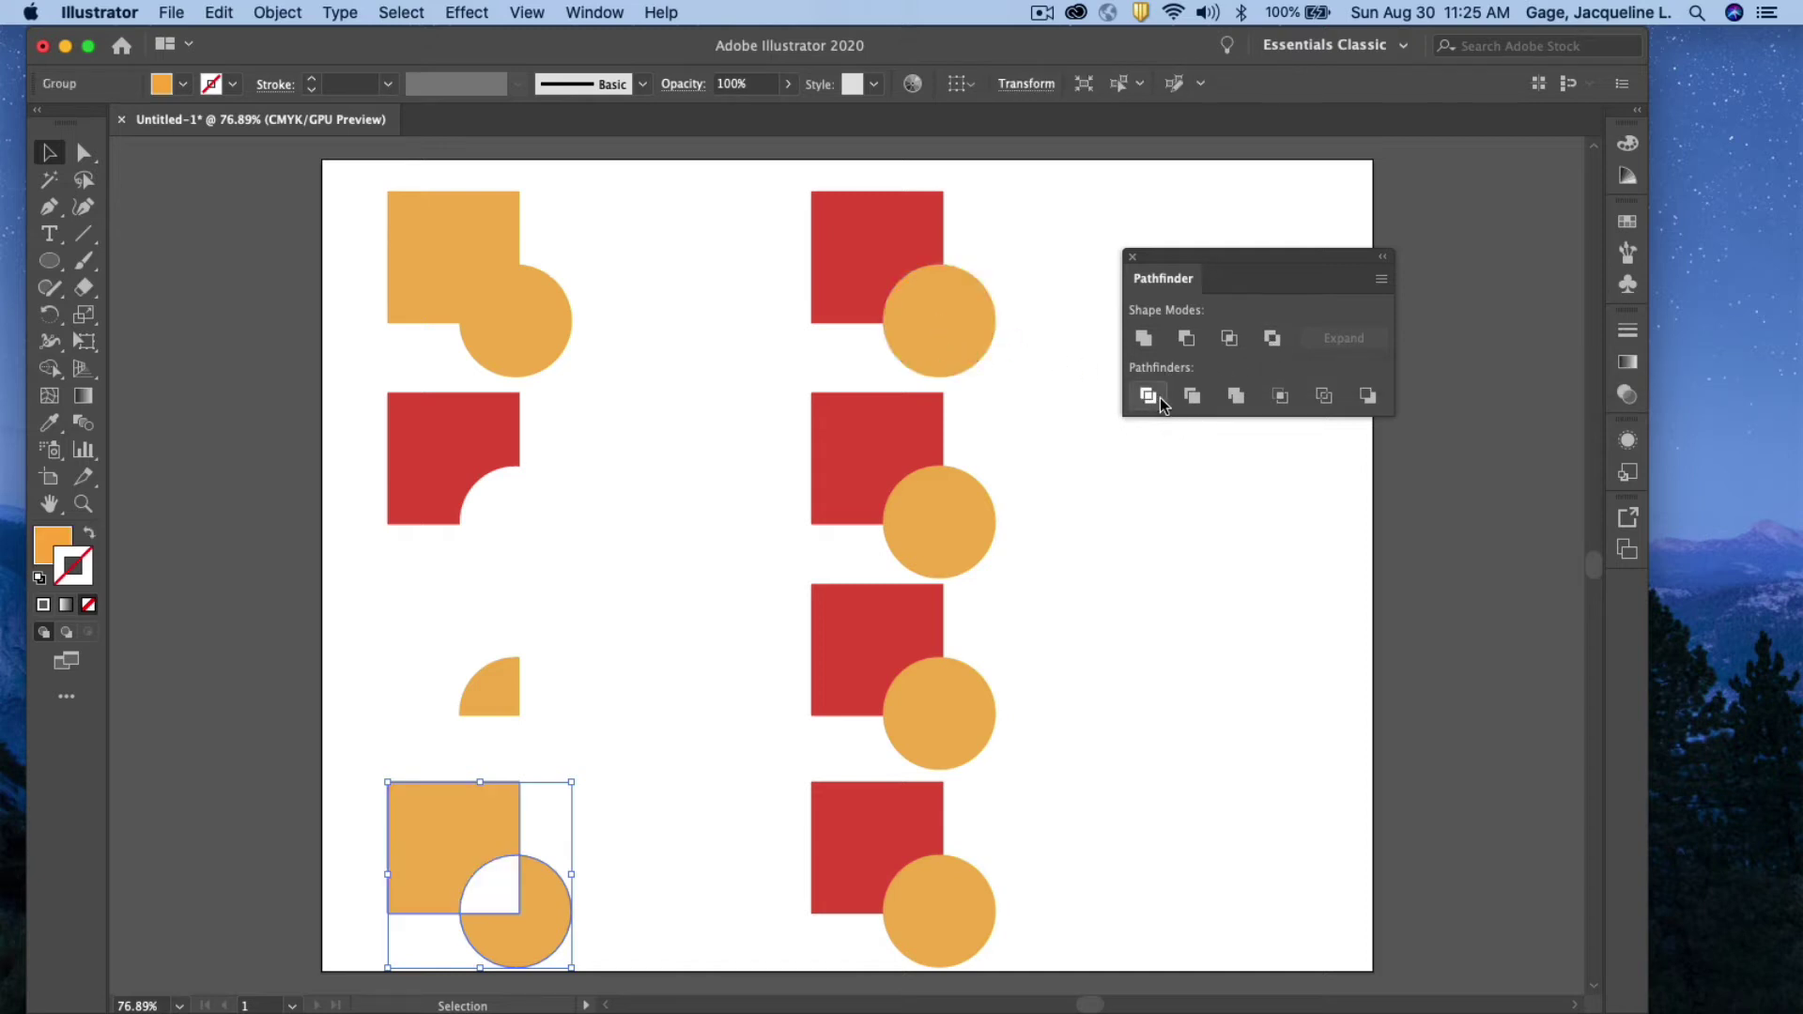
Divide the top-right square and circle, ungroup, and pull the red piece and wedge apart
drag(766, 250, 967, 313)
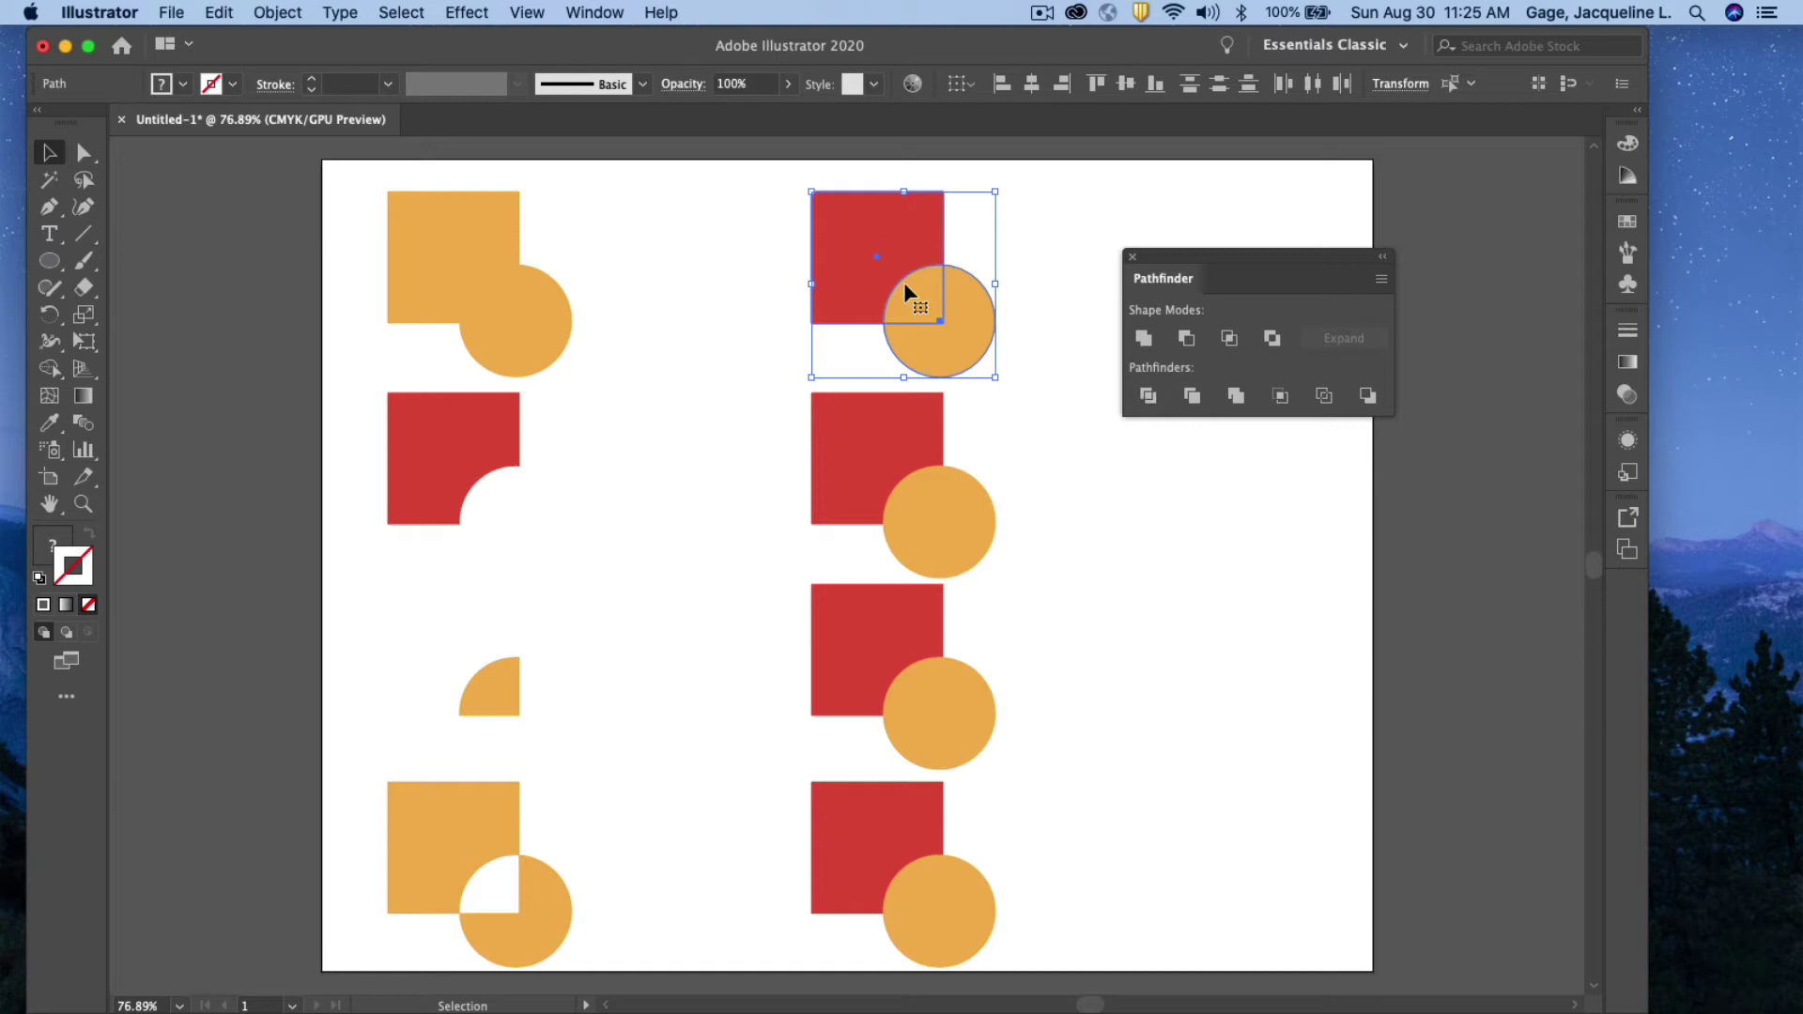
click(1147, 396)
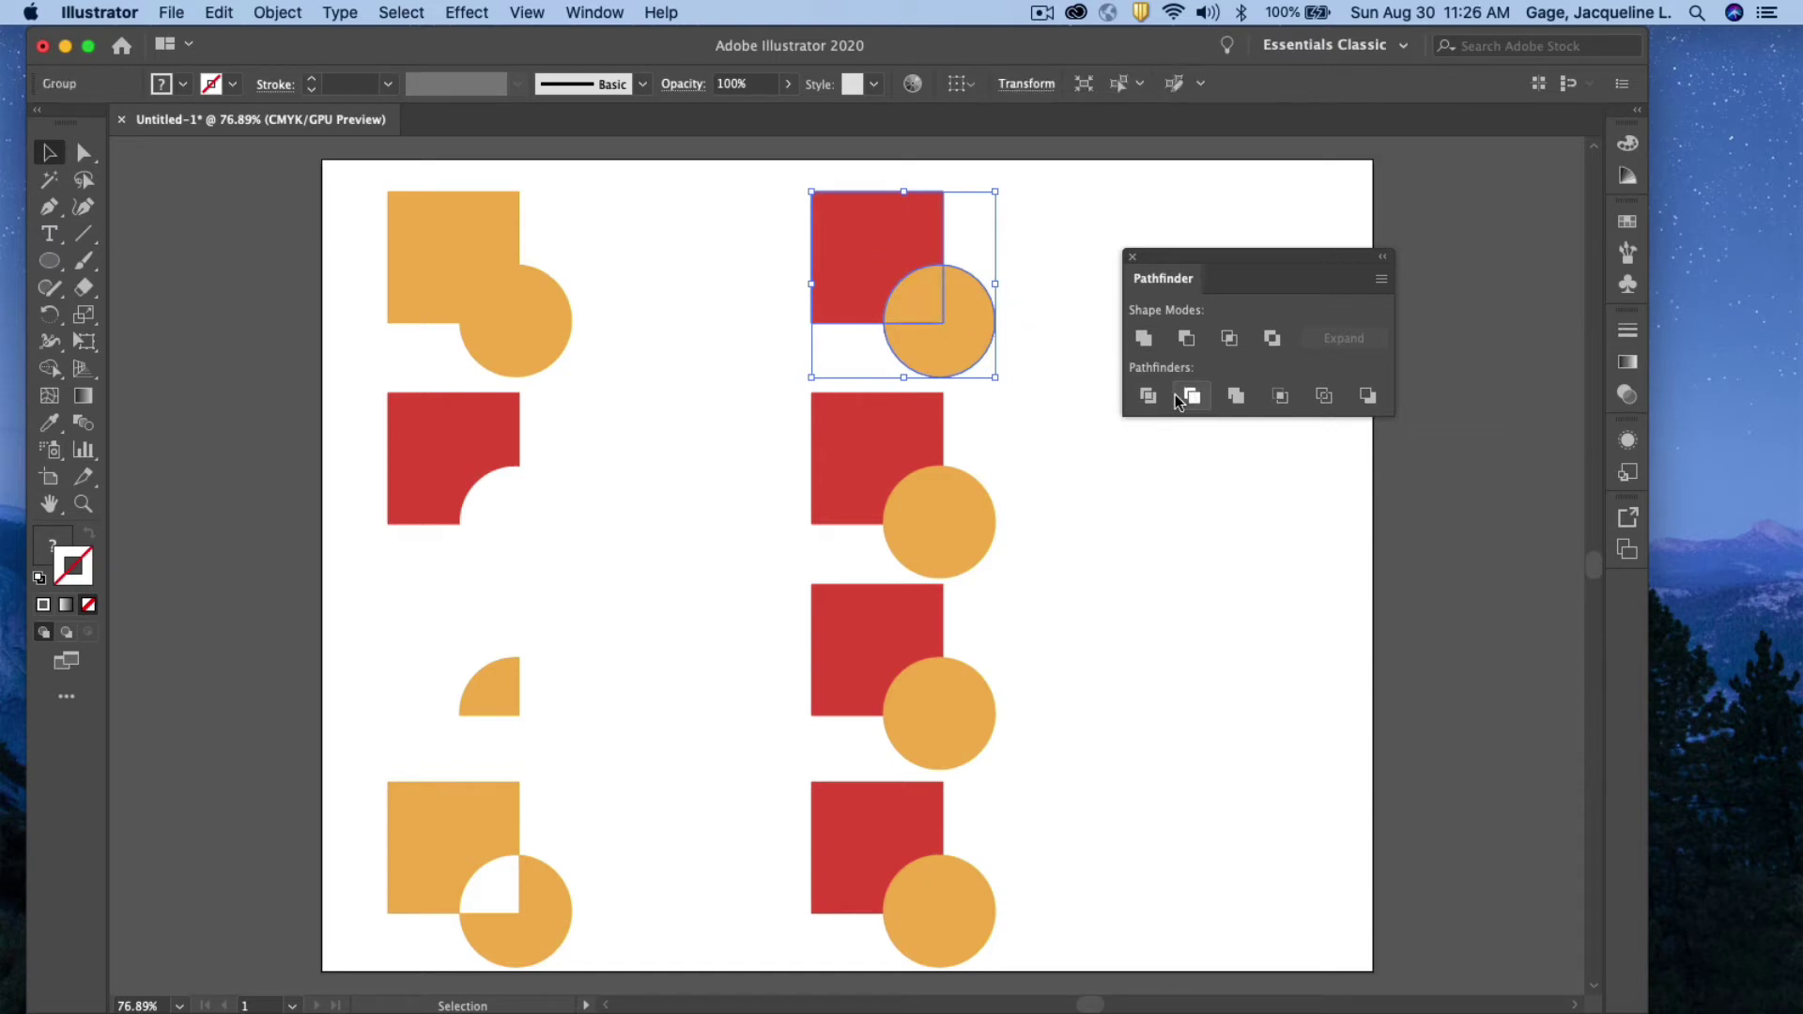
click(1068, 398)
drag(981, 336, 1023, 331)
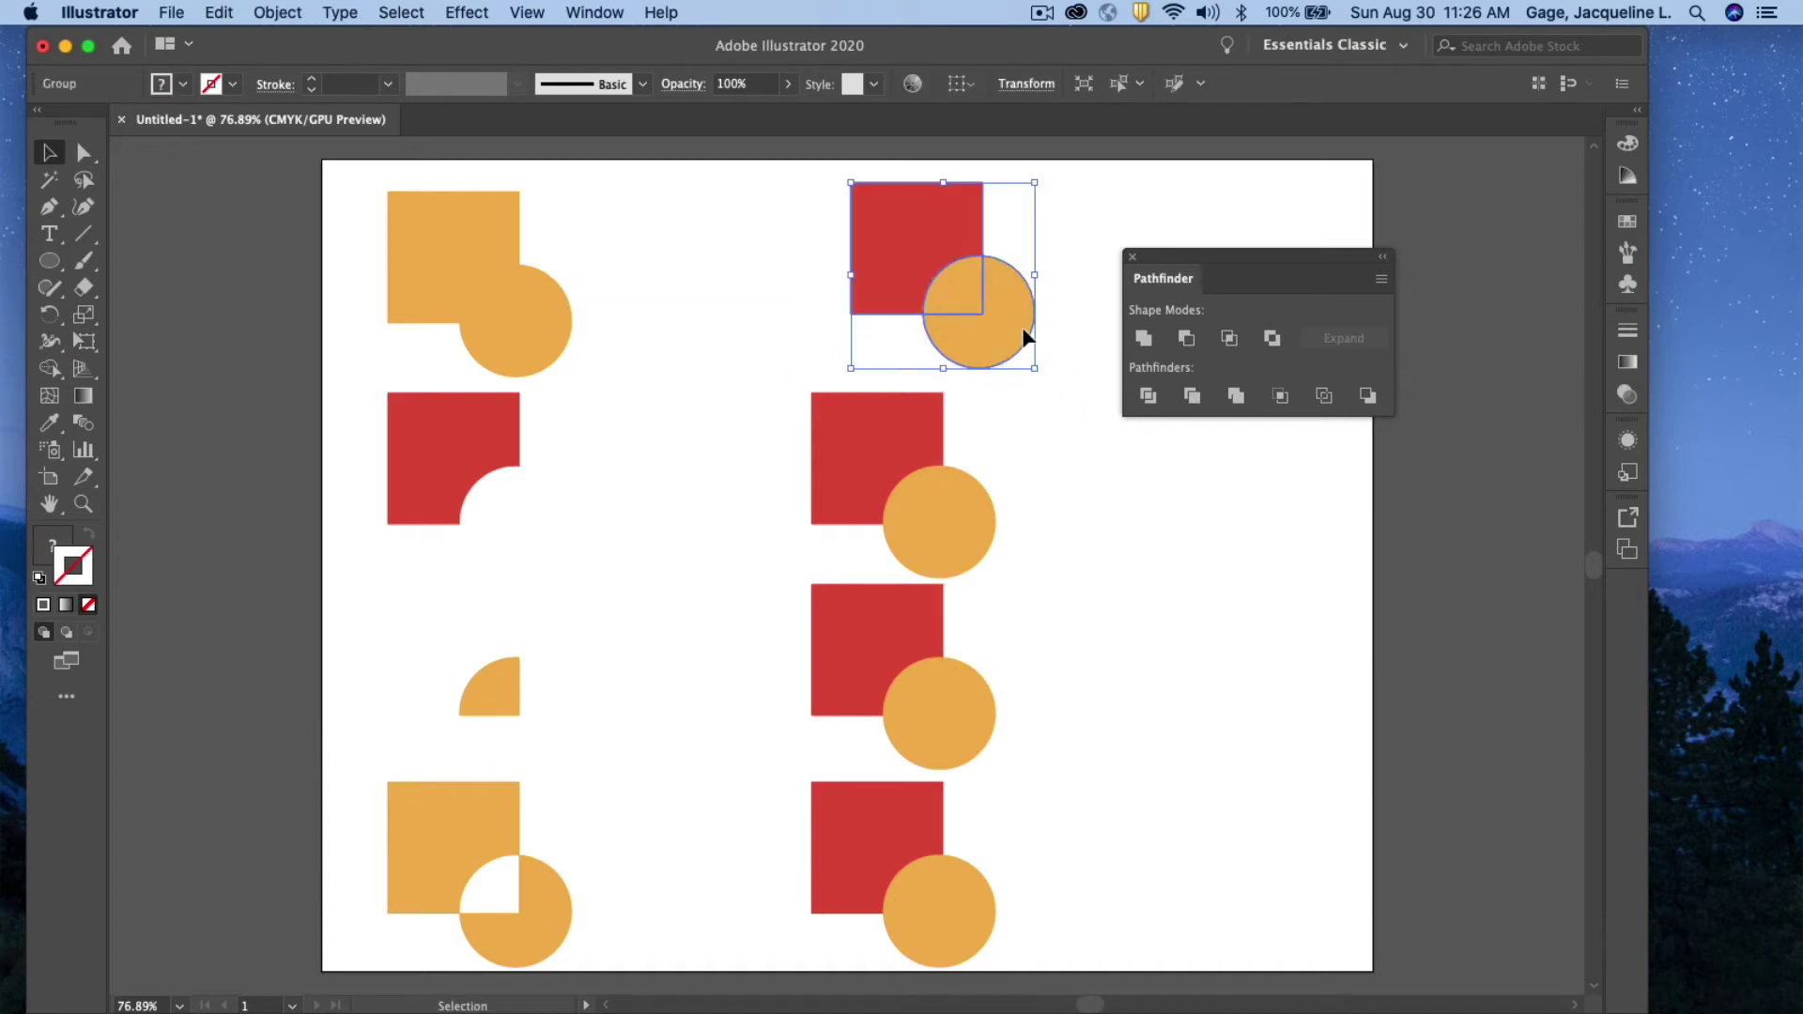
key(cmd+z)
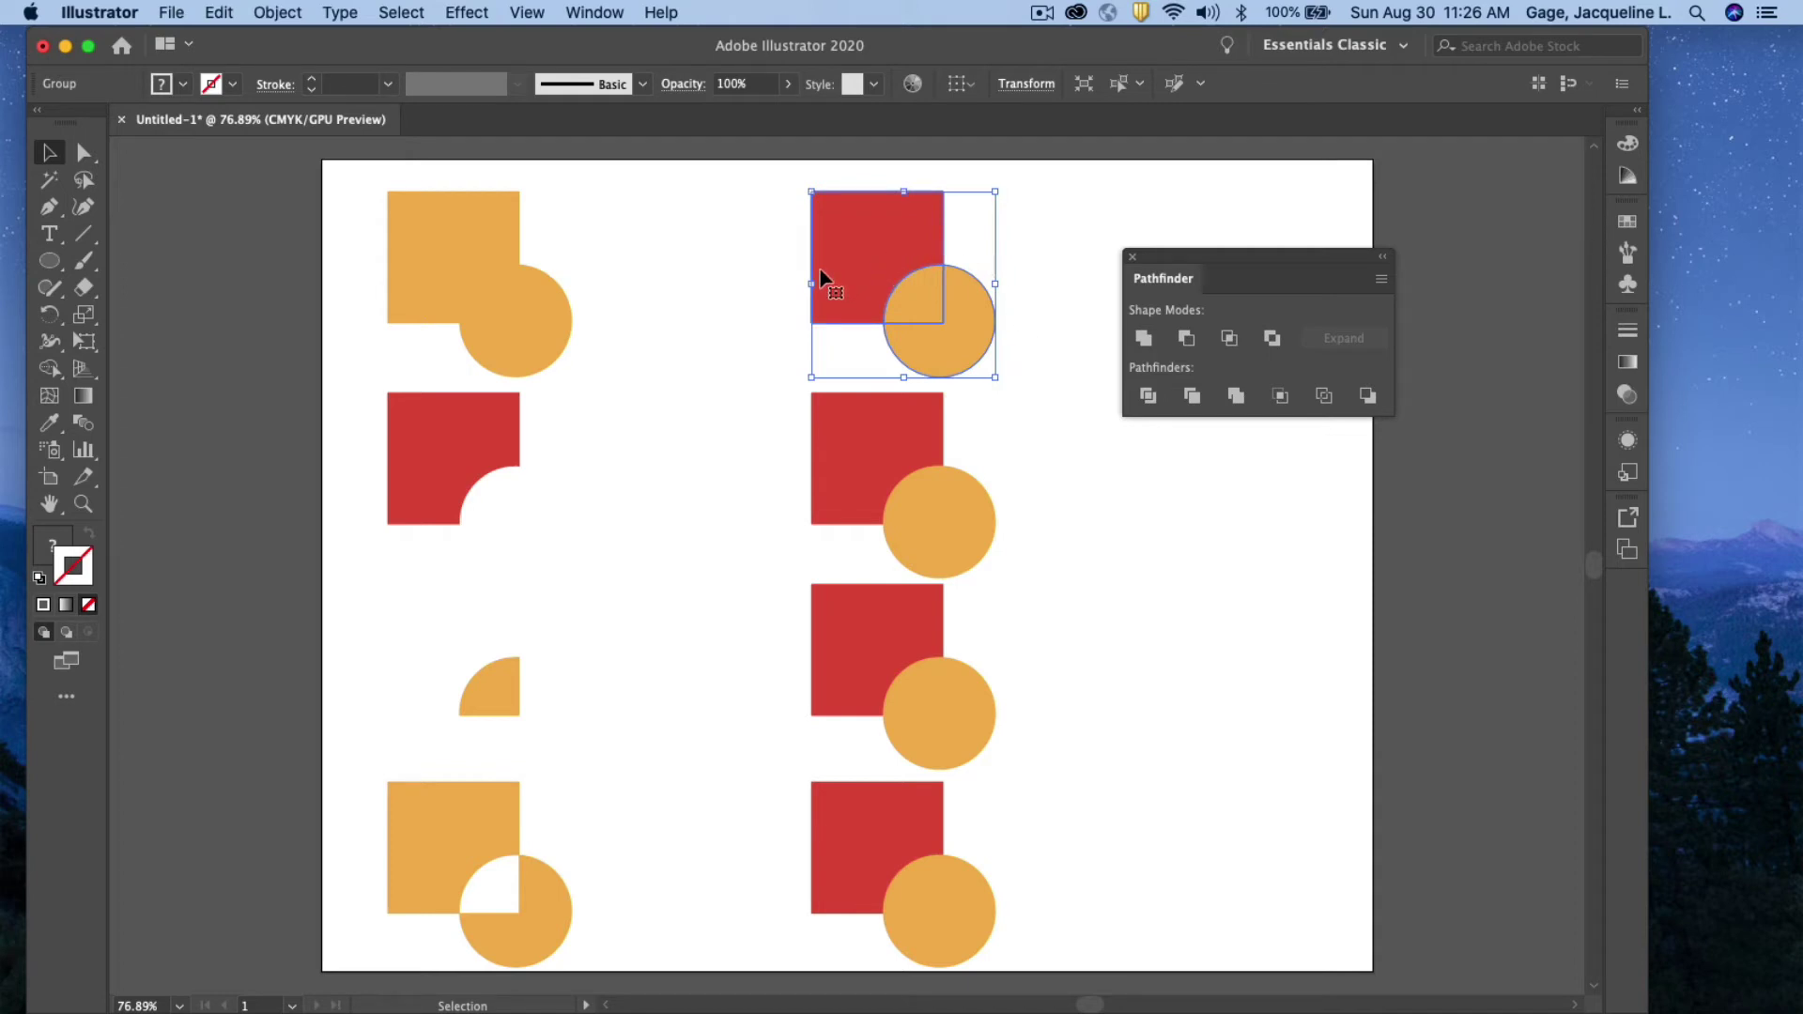
click(278, 12)
click(298, 138)
click(1044, 203)
drag(926, 221, 843, 213)
drag(930, 280, 1022, 284)
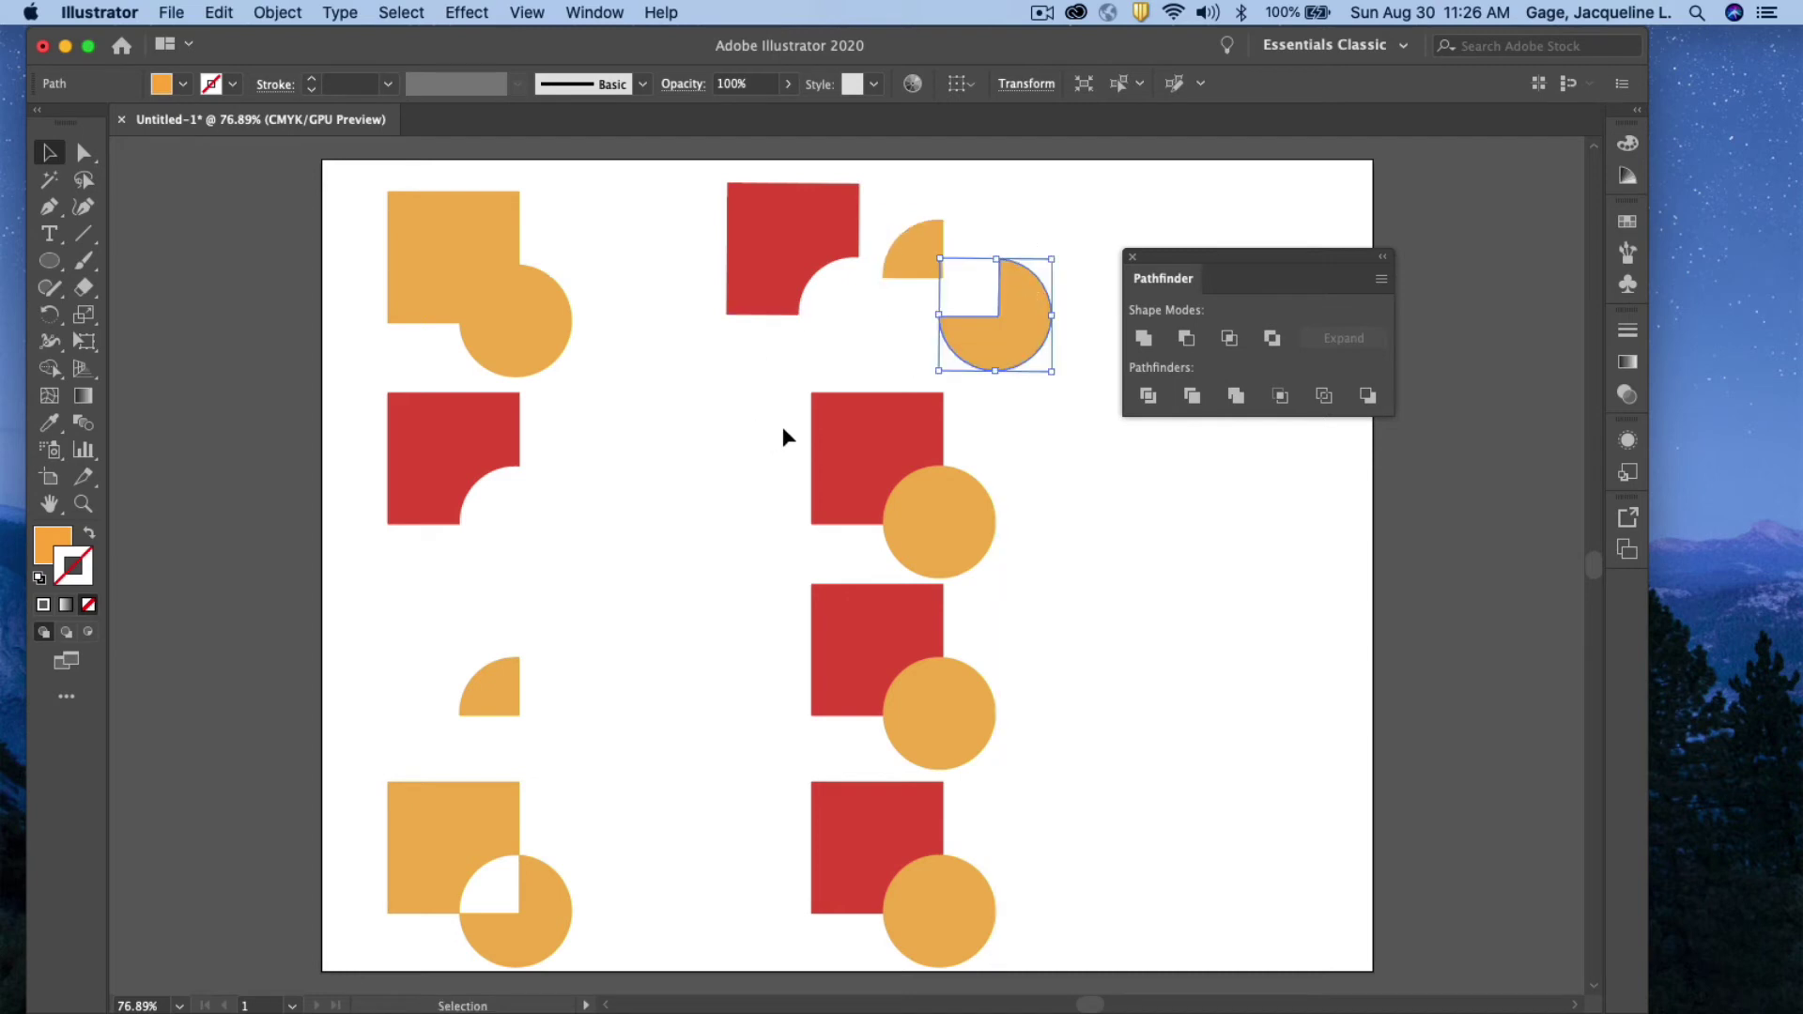
Trim the second-right square and circle, ungroup them, and move the circle to the right
click(854, 439)
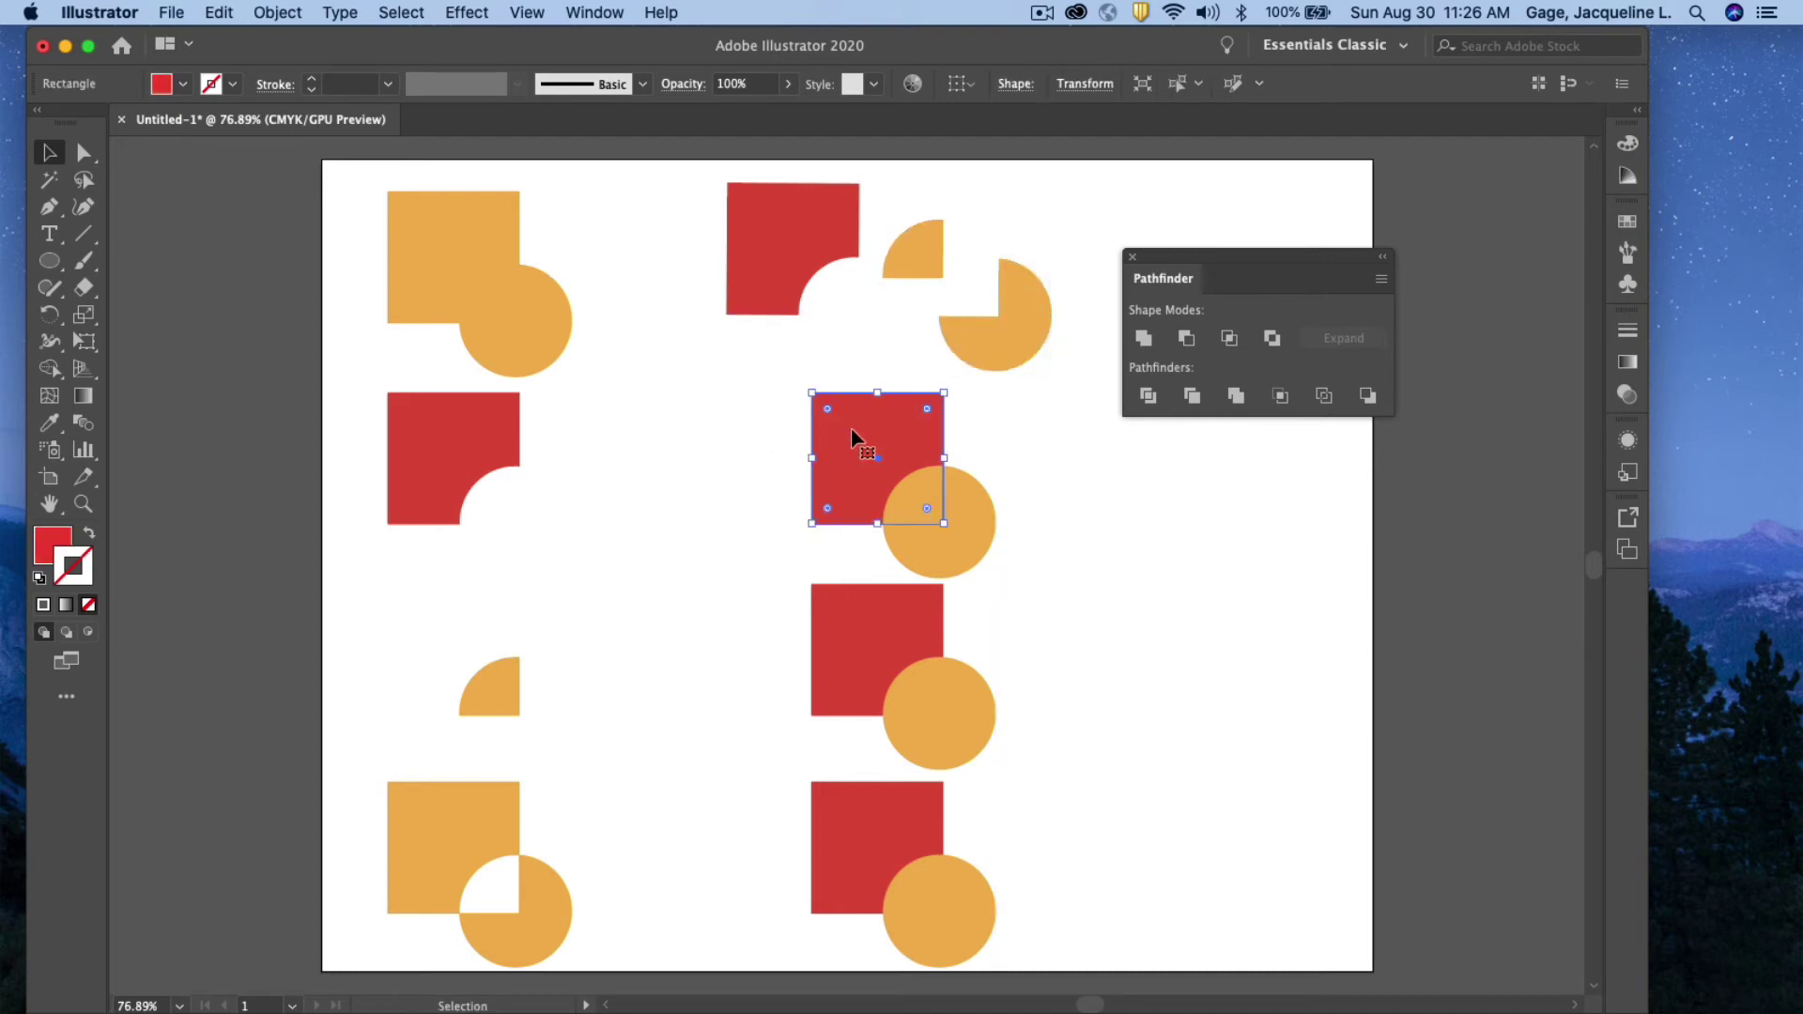
shift+click(967, 507)
shift+click(972, 498)
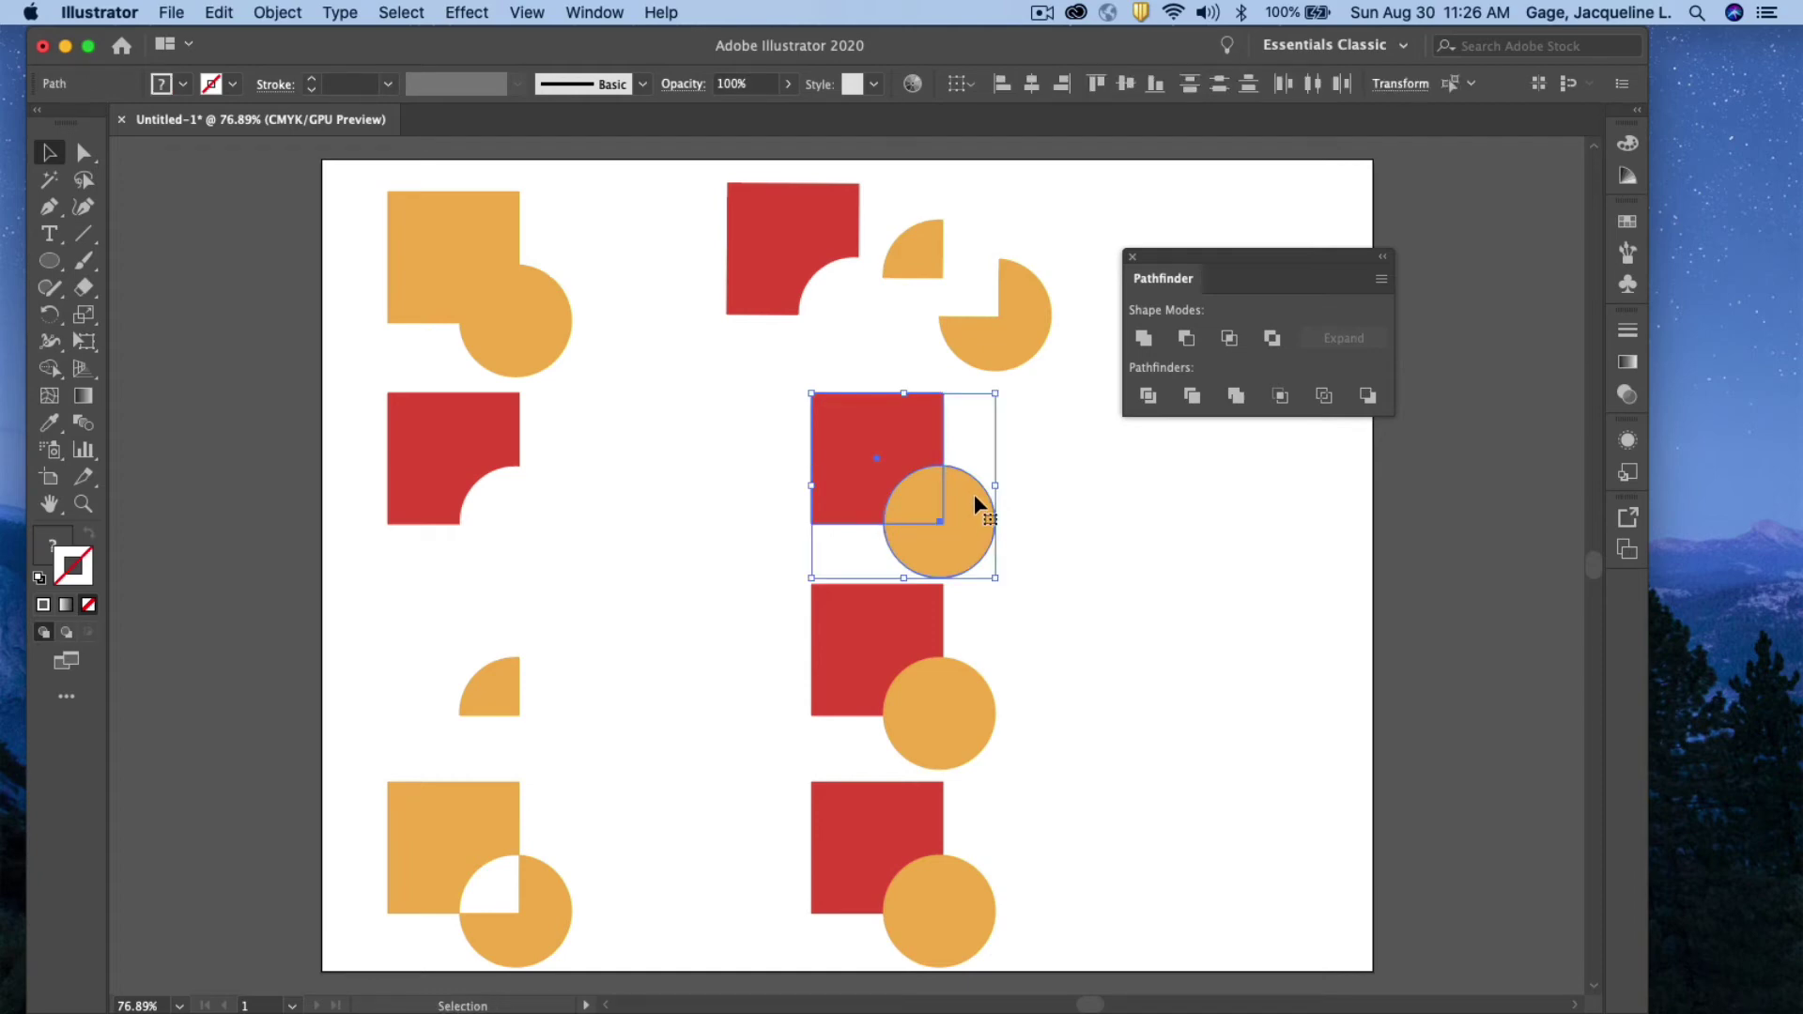
click(1187, 402)
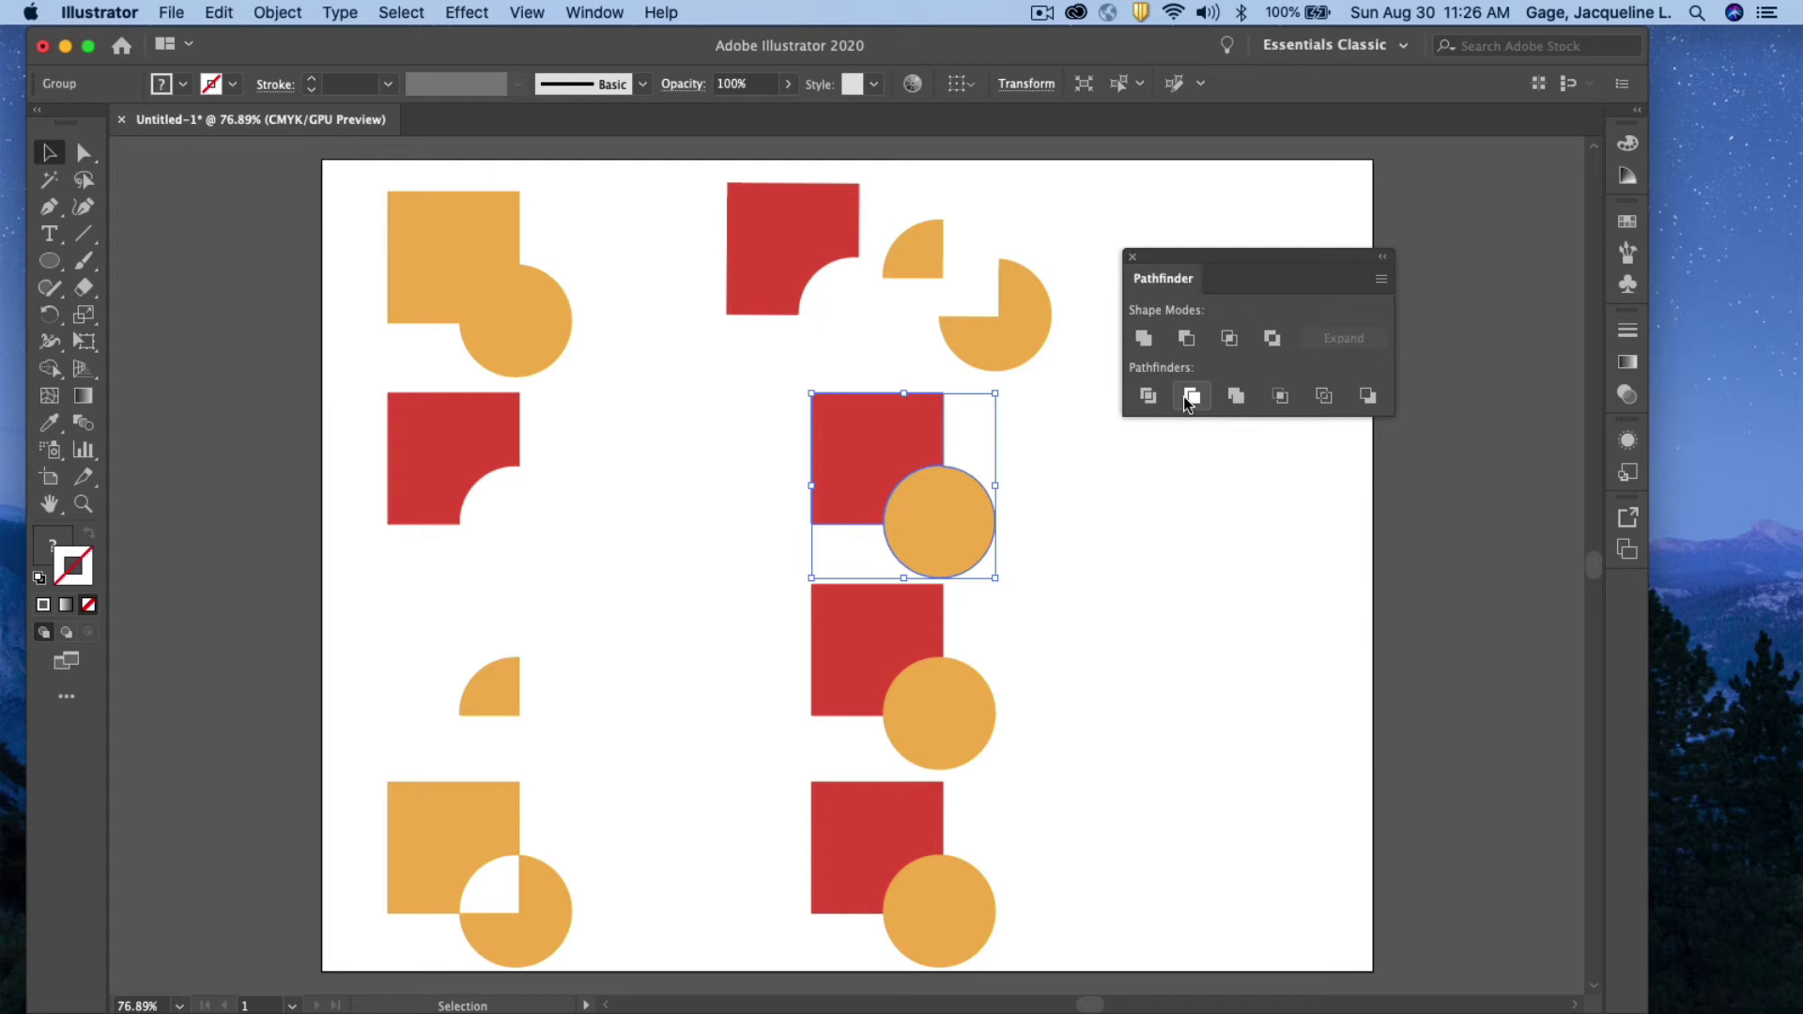
click(1112, 521)
drag(973, 523, 1024, 516)
key(super+z)
click(277, 12)
click(342, 138)
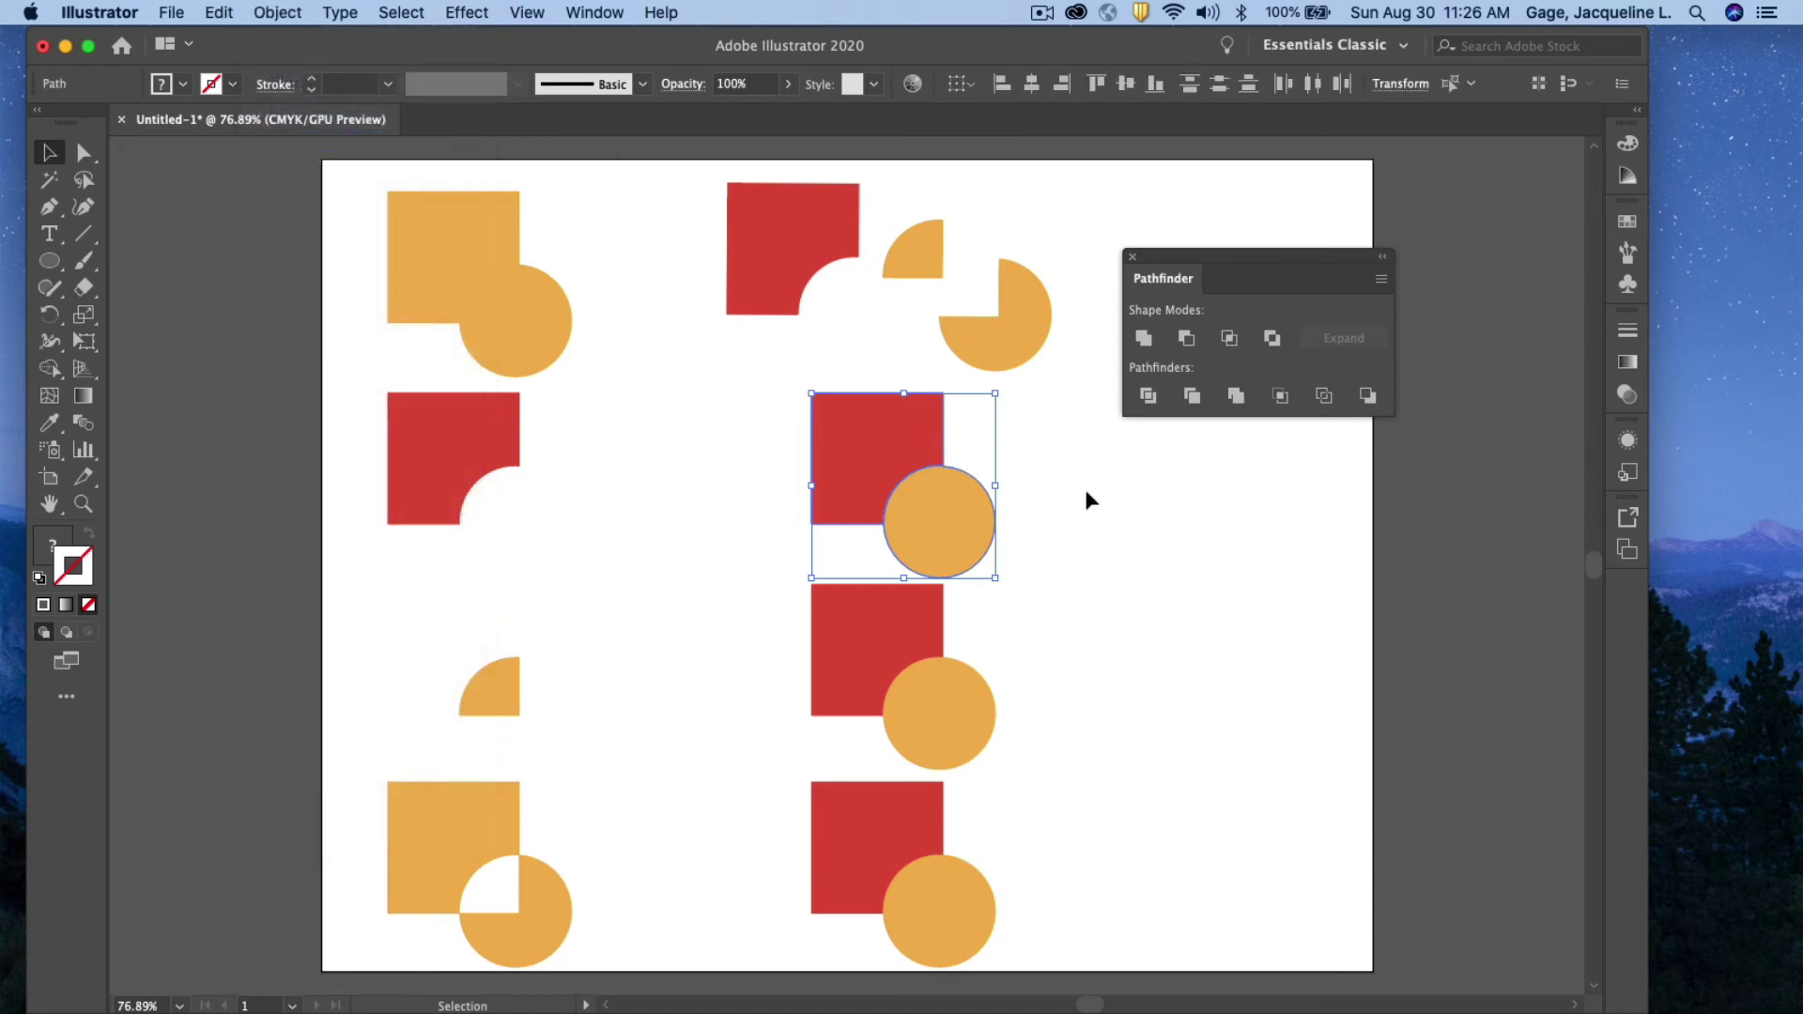
drag(995, 515, 1059, 523)
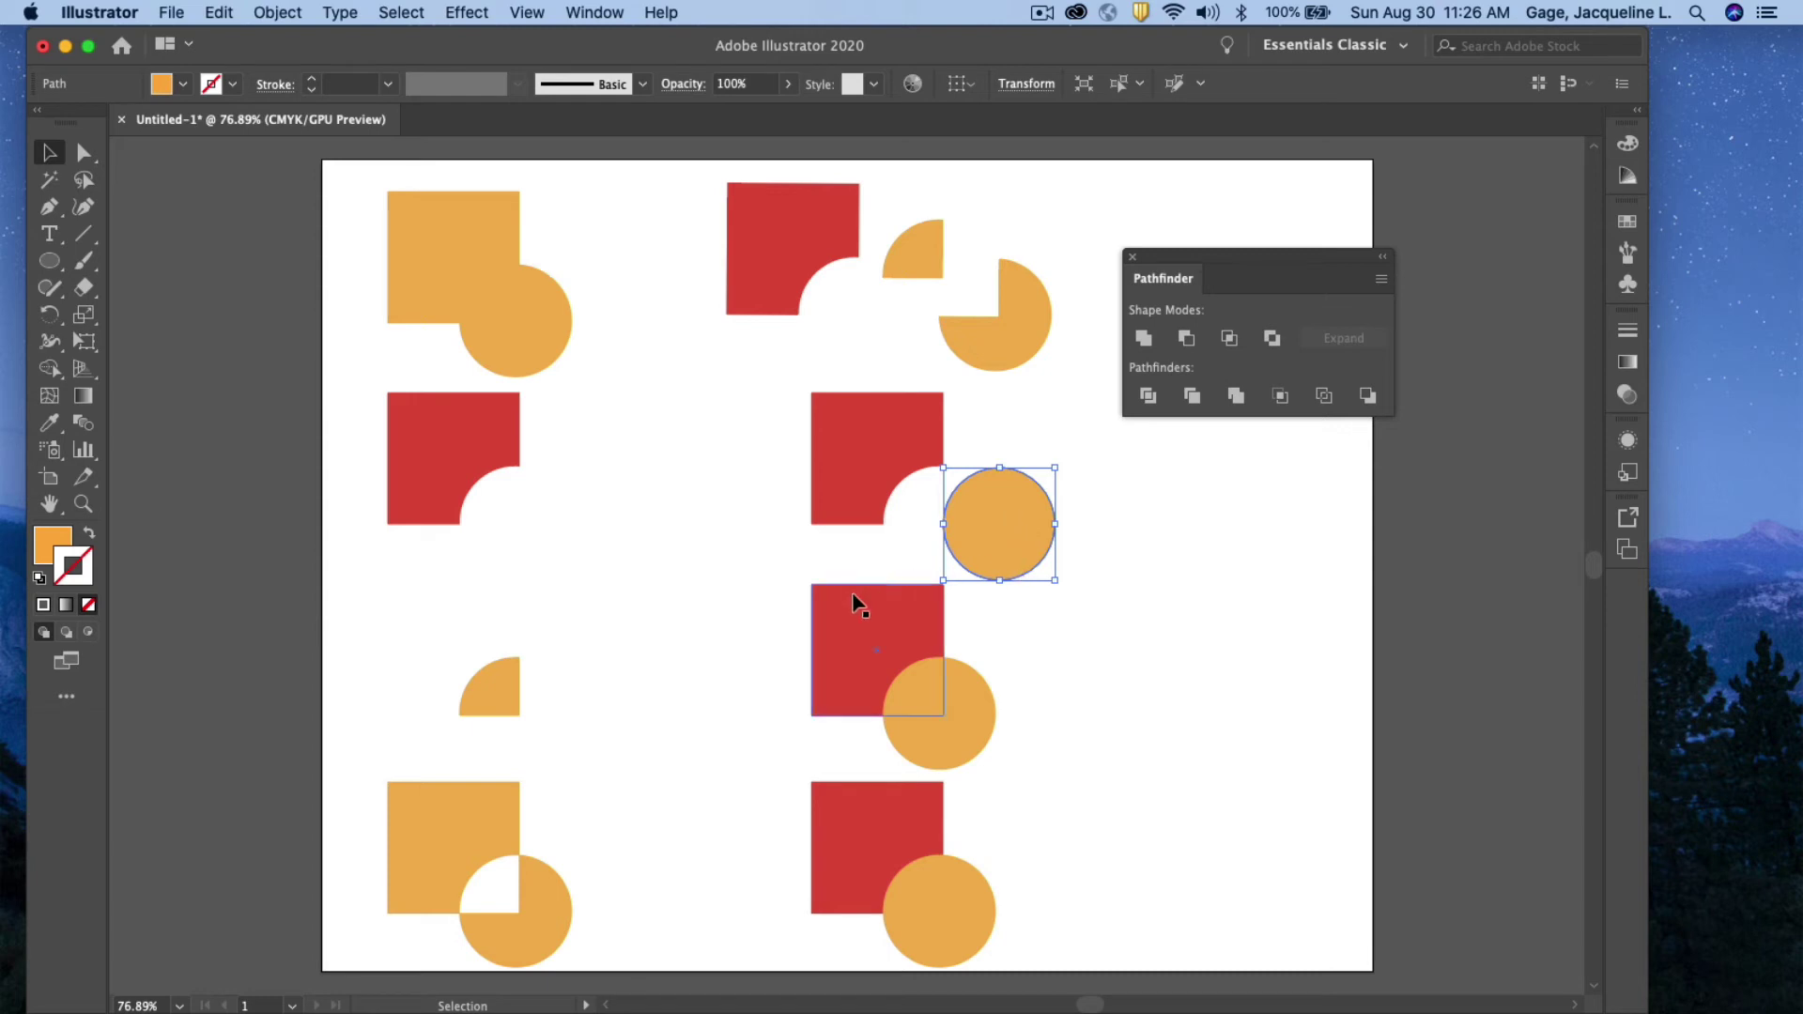
Merge the third-right square and circle, test-move the group, then undo the move and deselect
click(892, 621)
shift+click(983, 713)
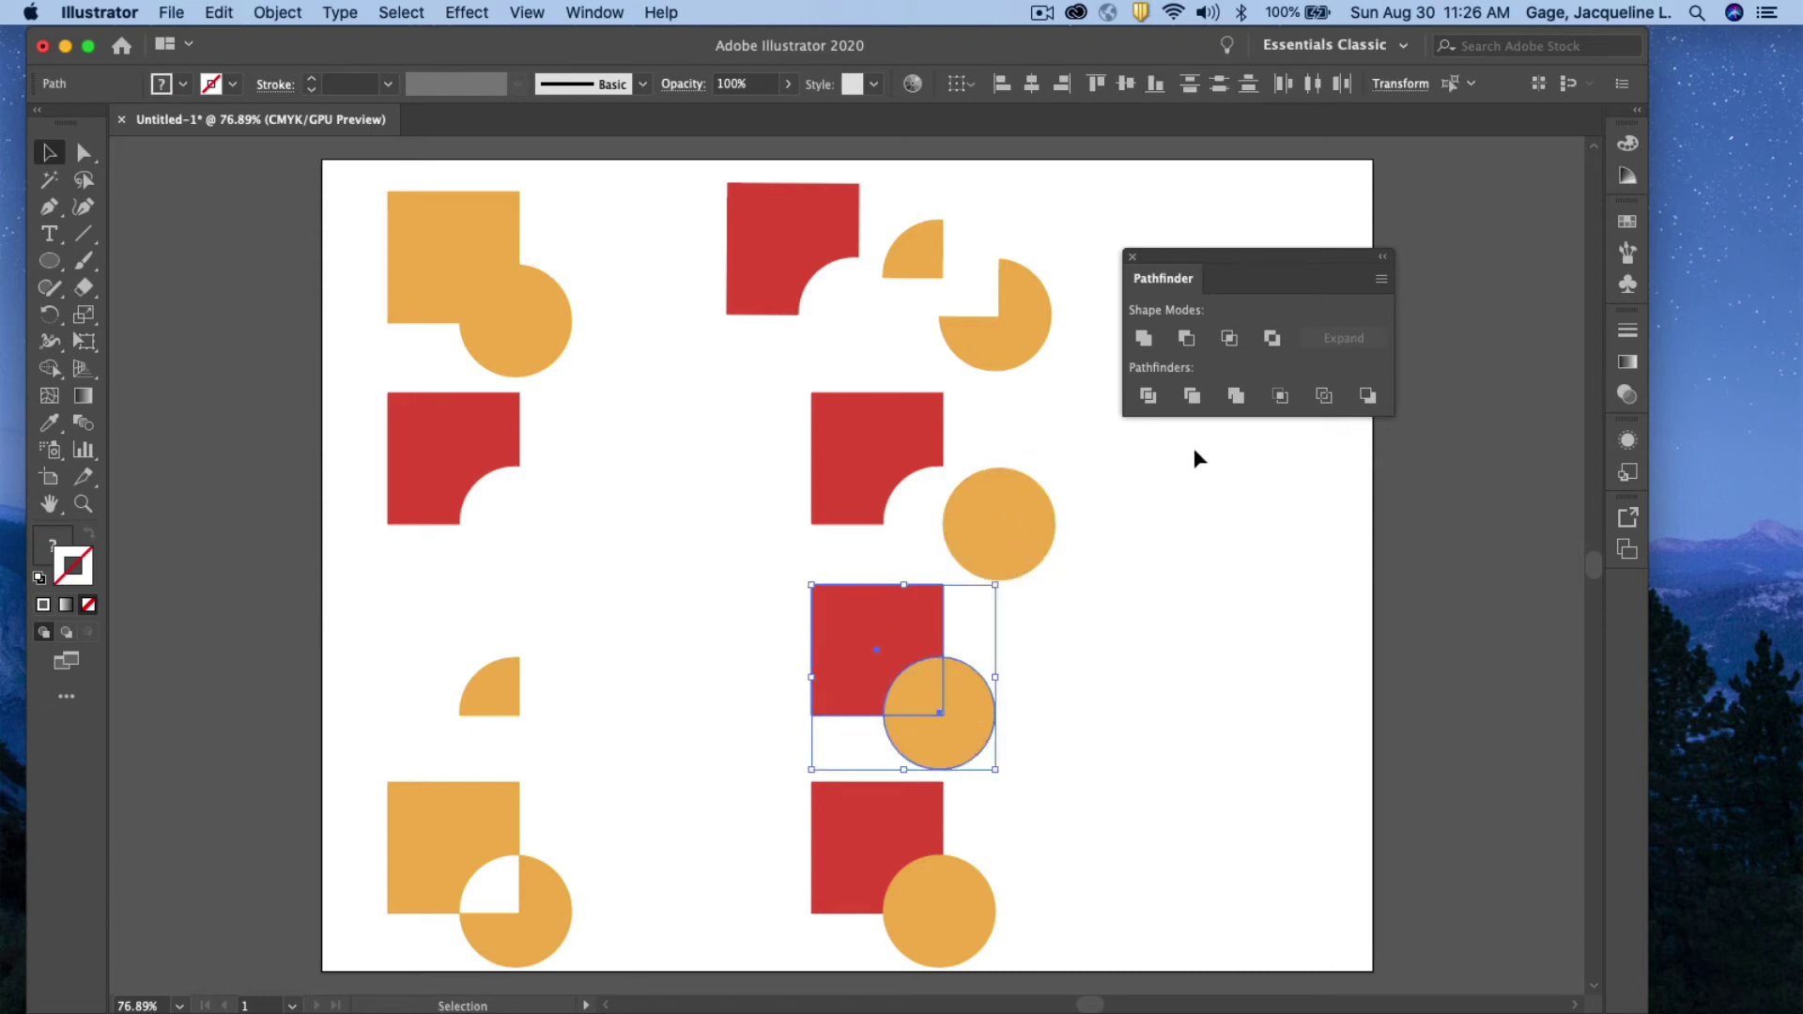
click(1234, 398)
click(1152, 561)
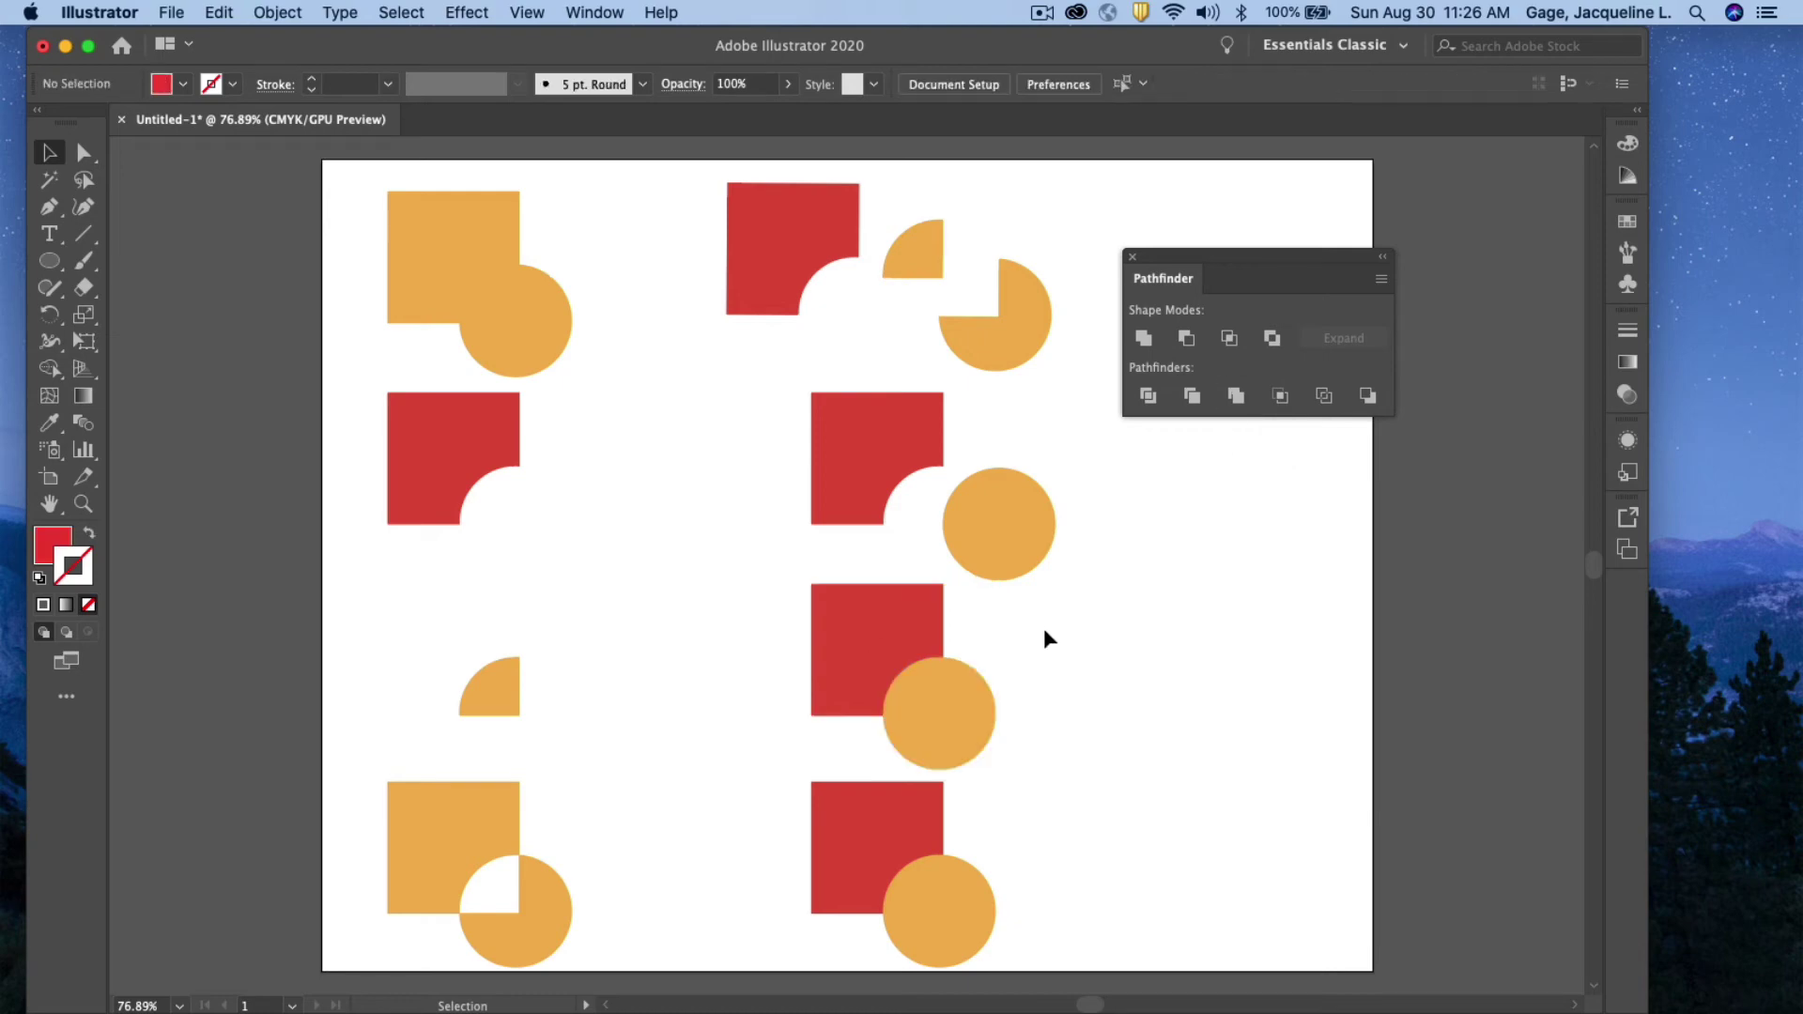
drag(965, 663, 1100, 674)
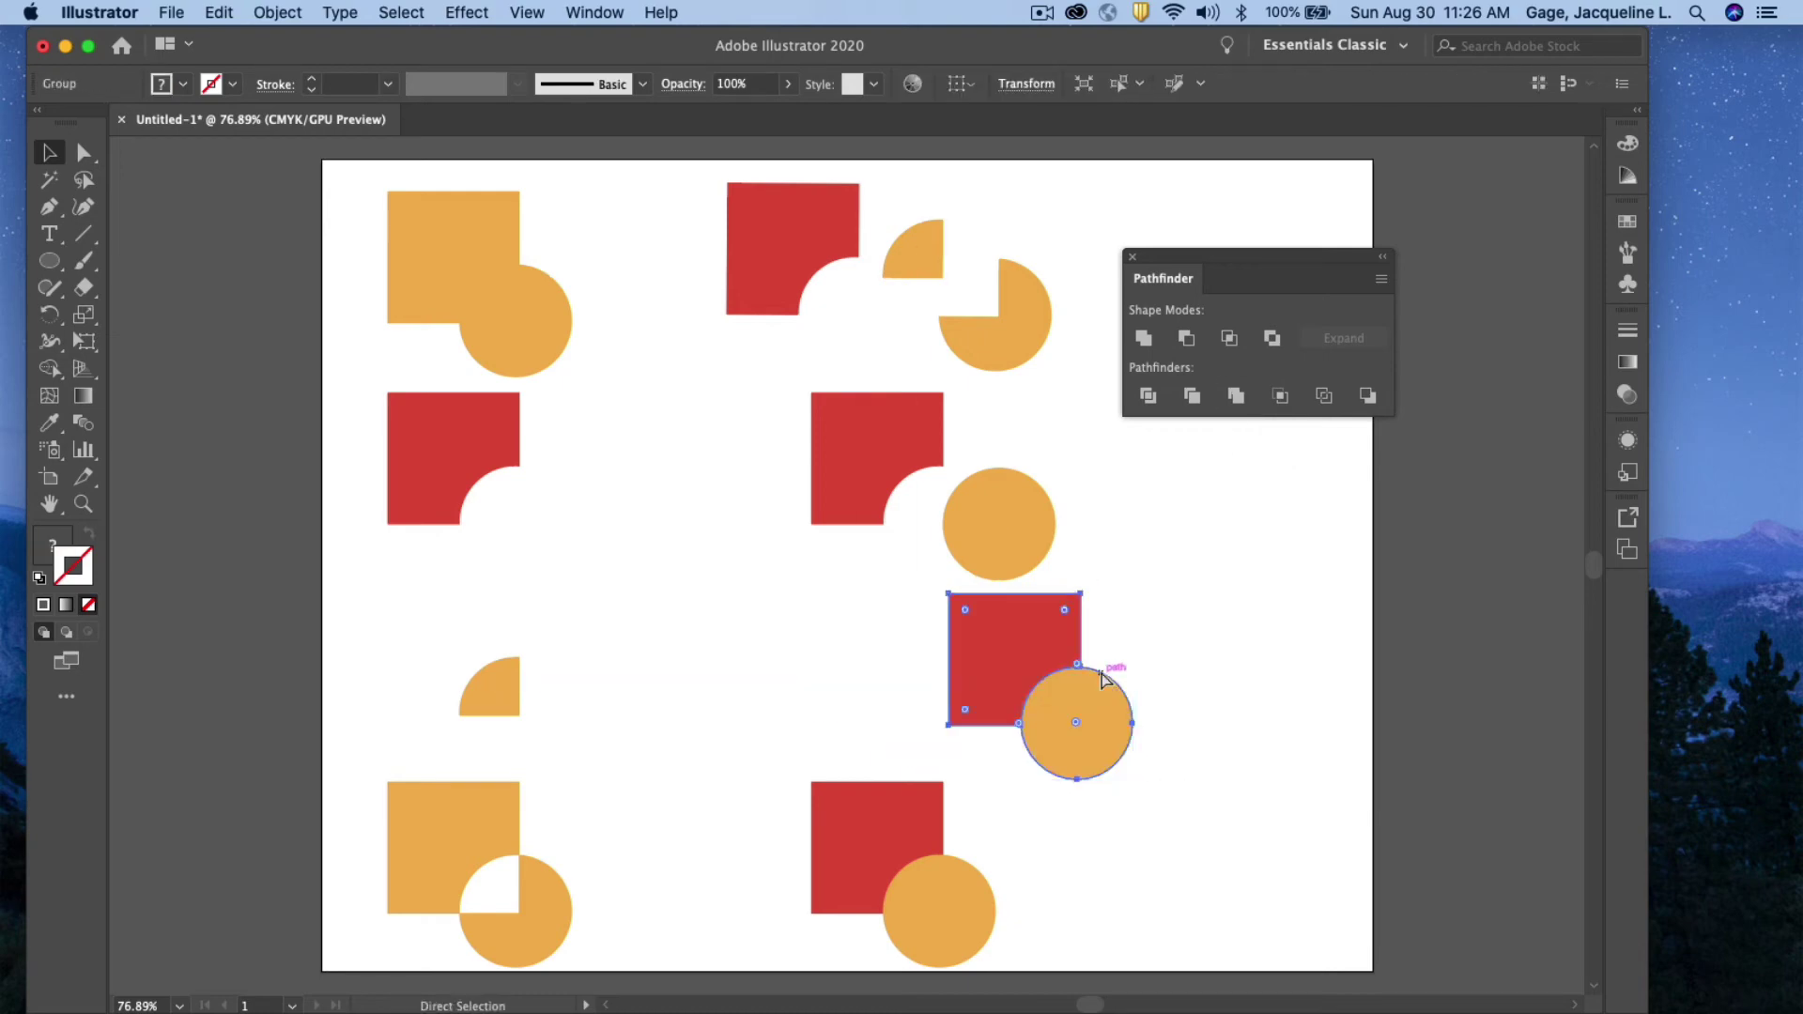
key(super+z)
click(1099, 663)
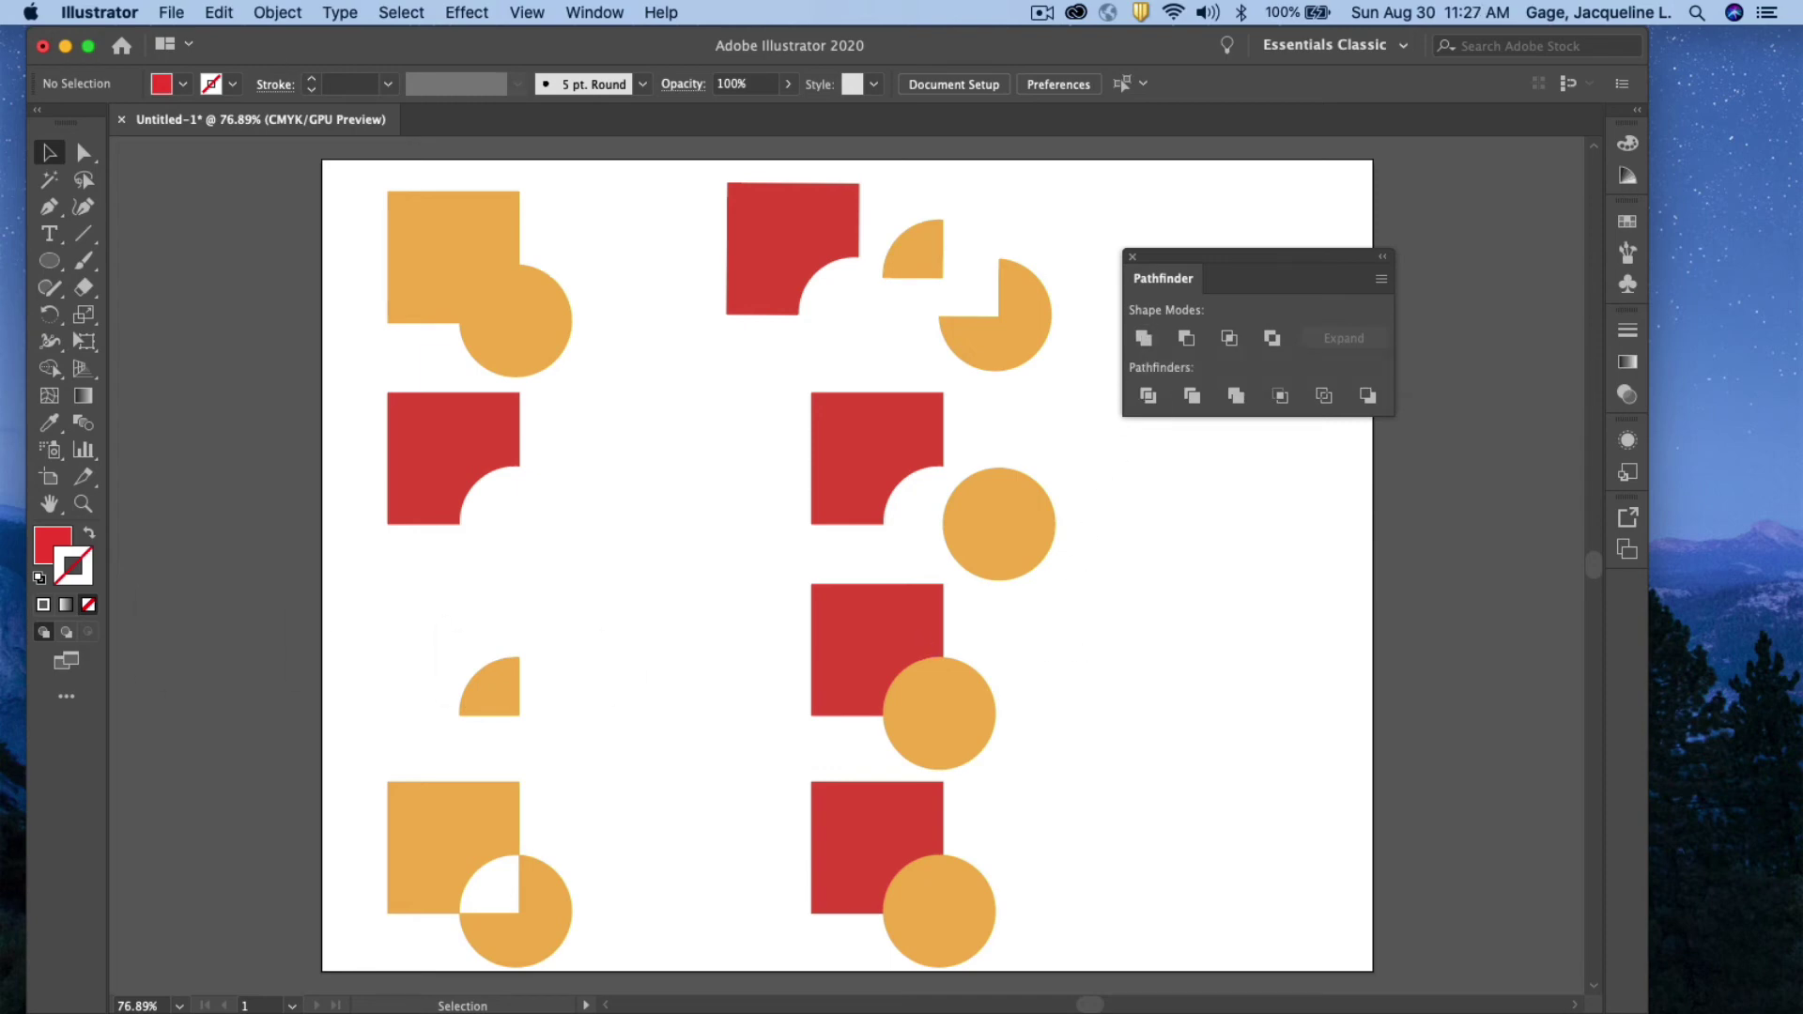
scroll(1105, 763, down, 2)
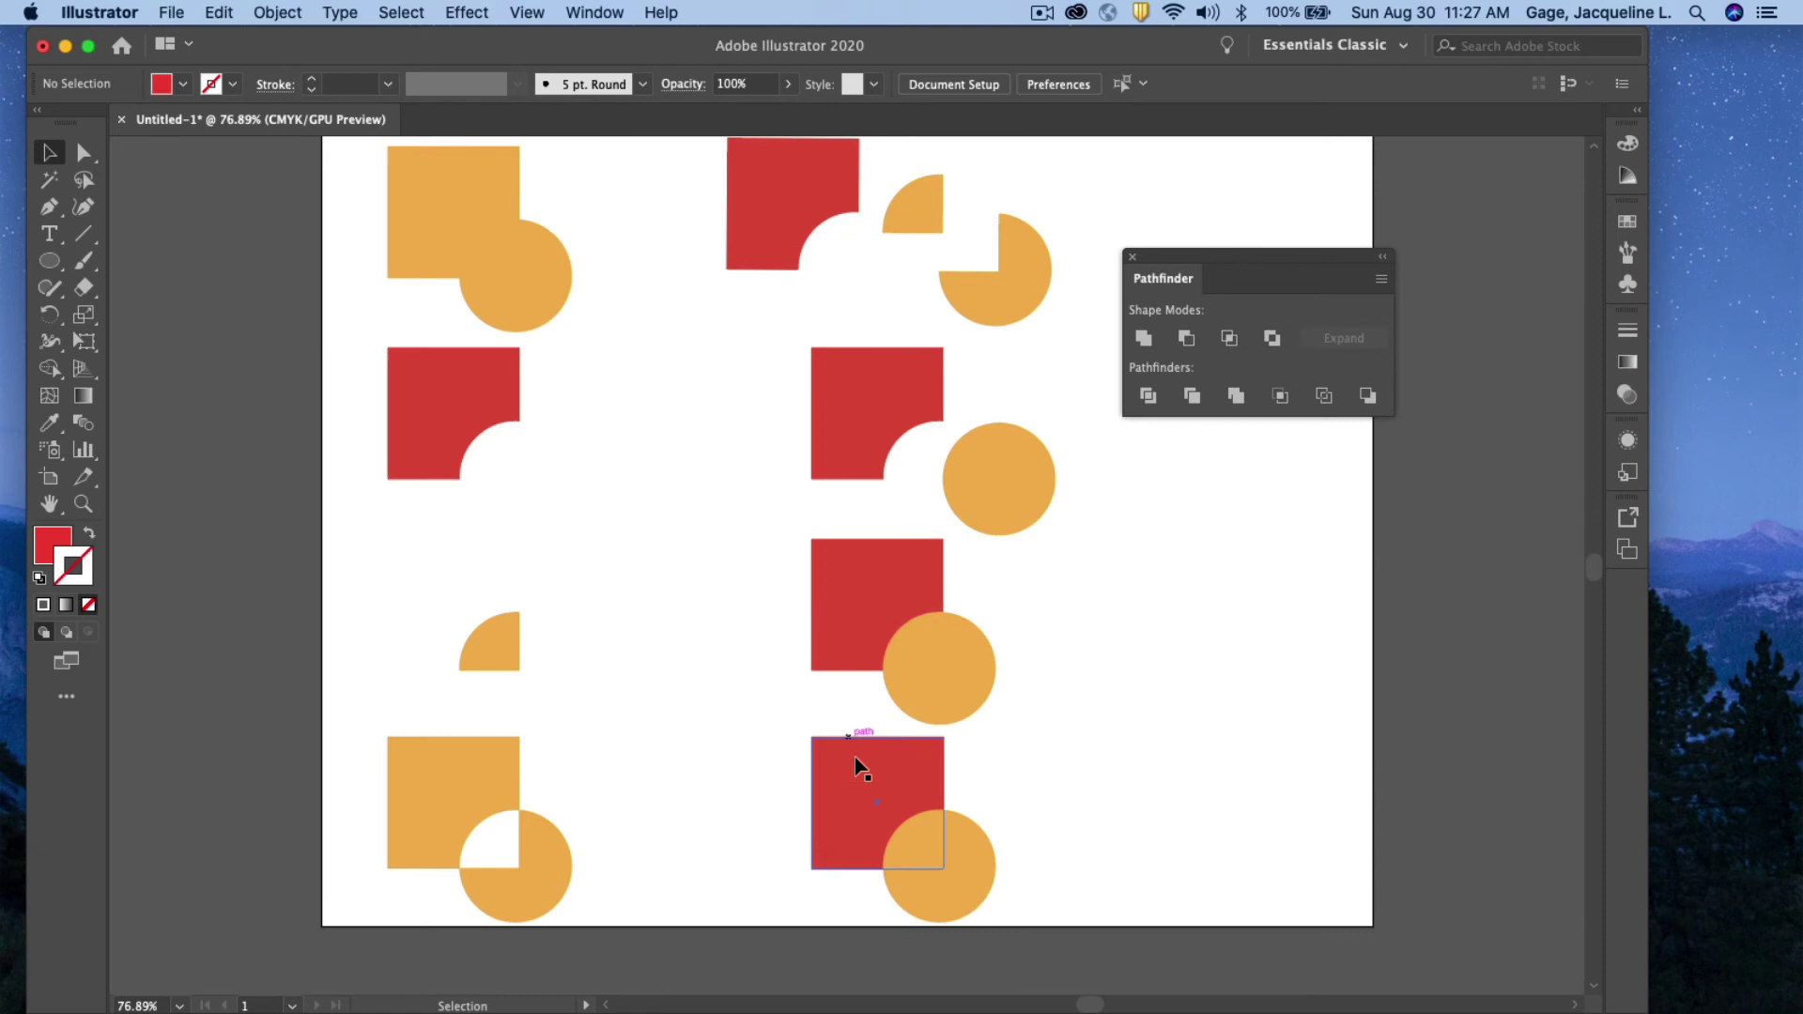
Crop the bottom-right square and circle down to their red quarter-circle overlap
click(892, 798)
shift+click(968, 850)
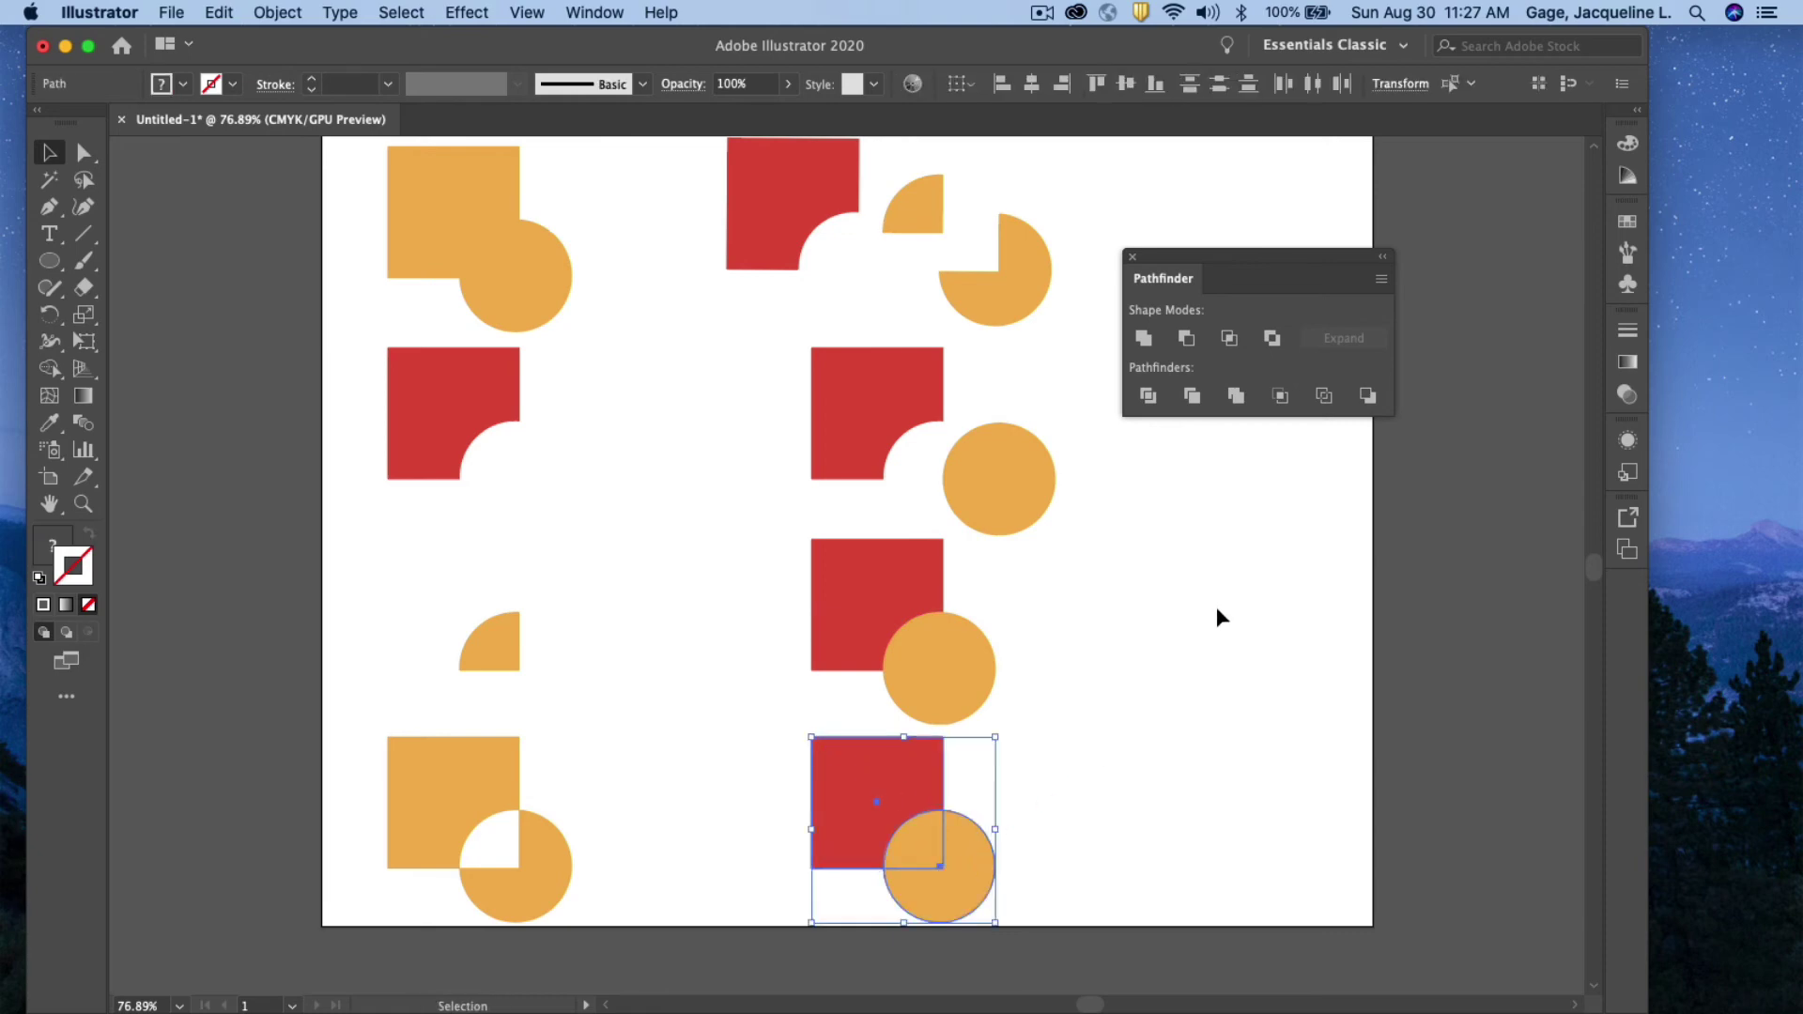
click(1284, 398)
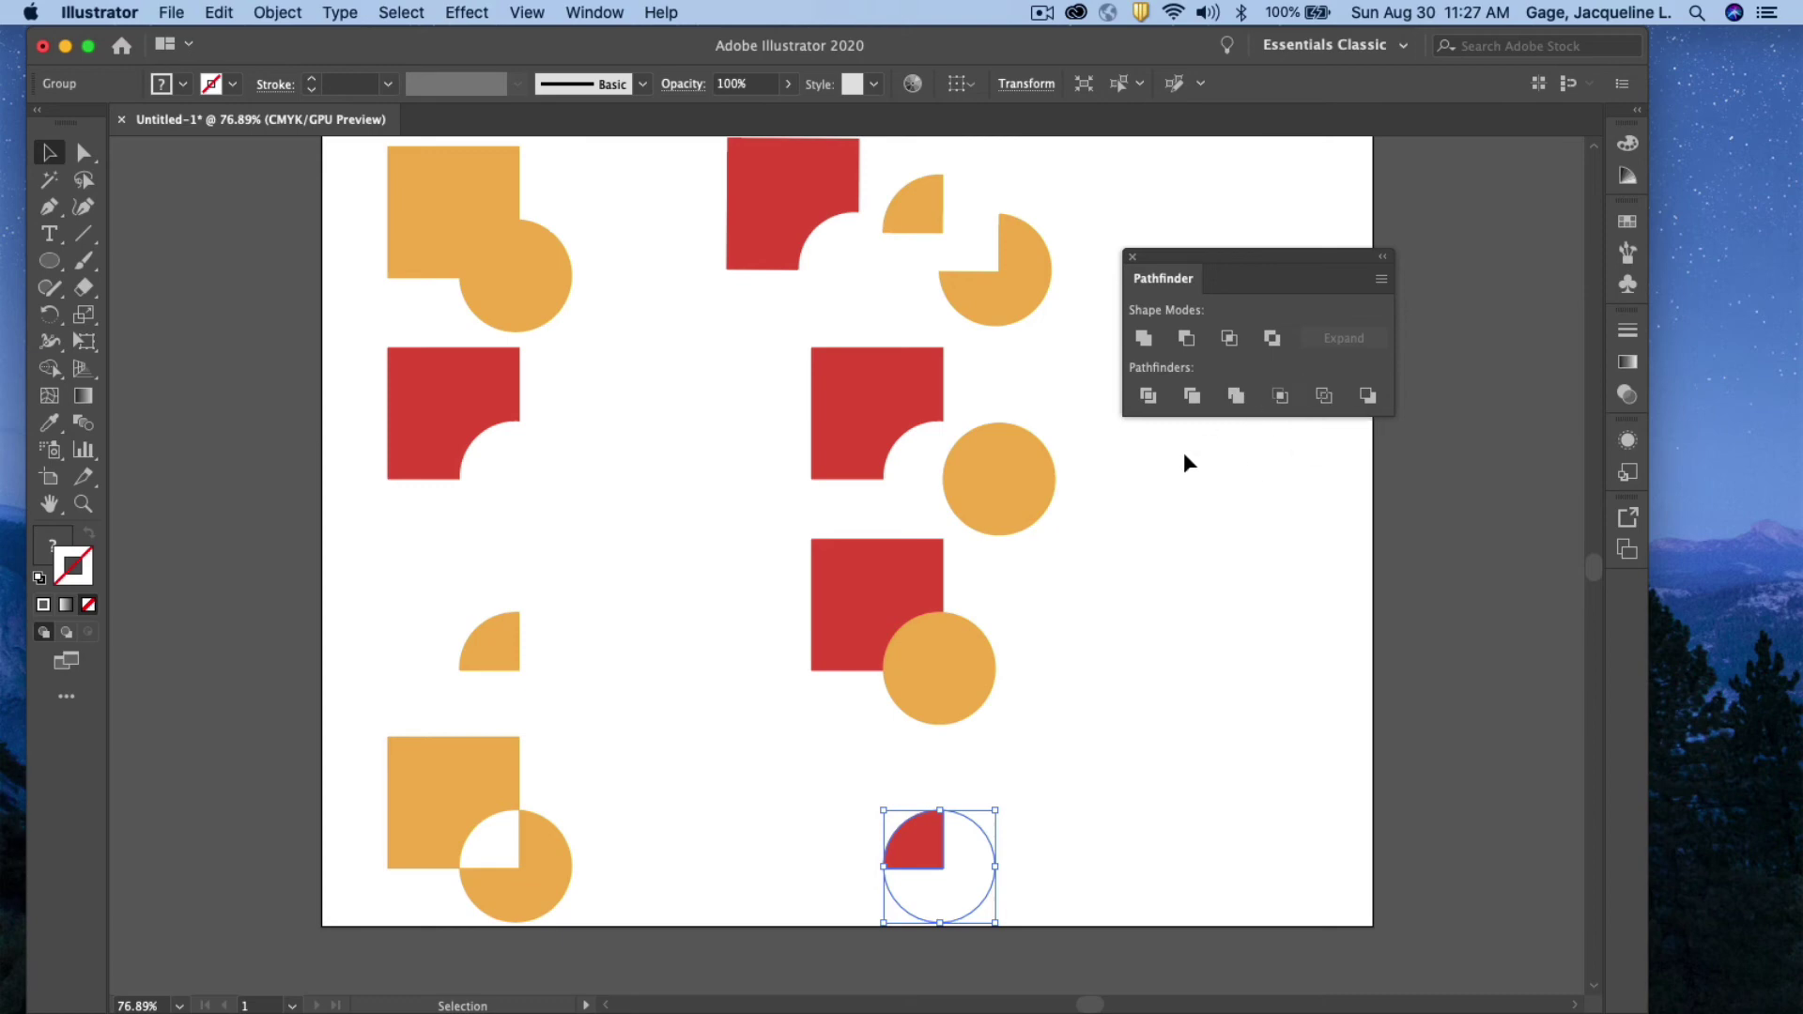
click(1155, 575)
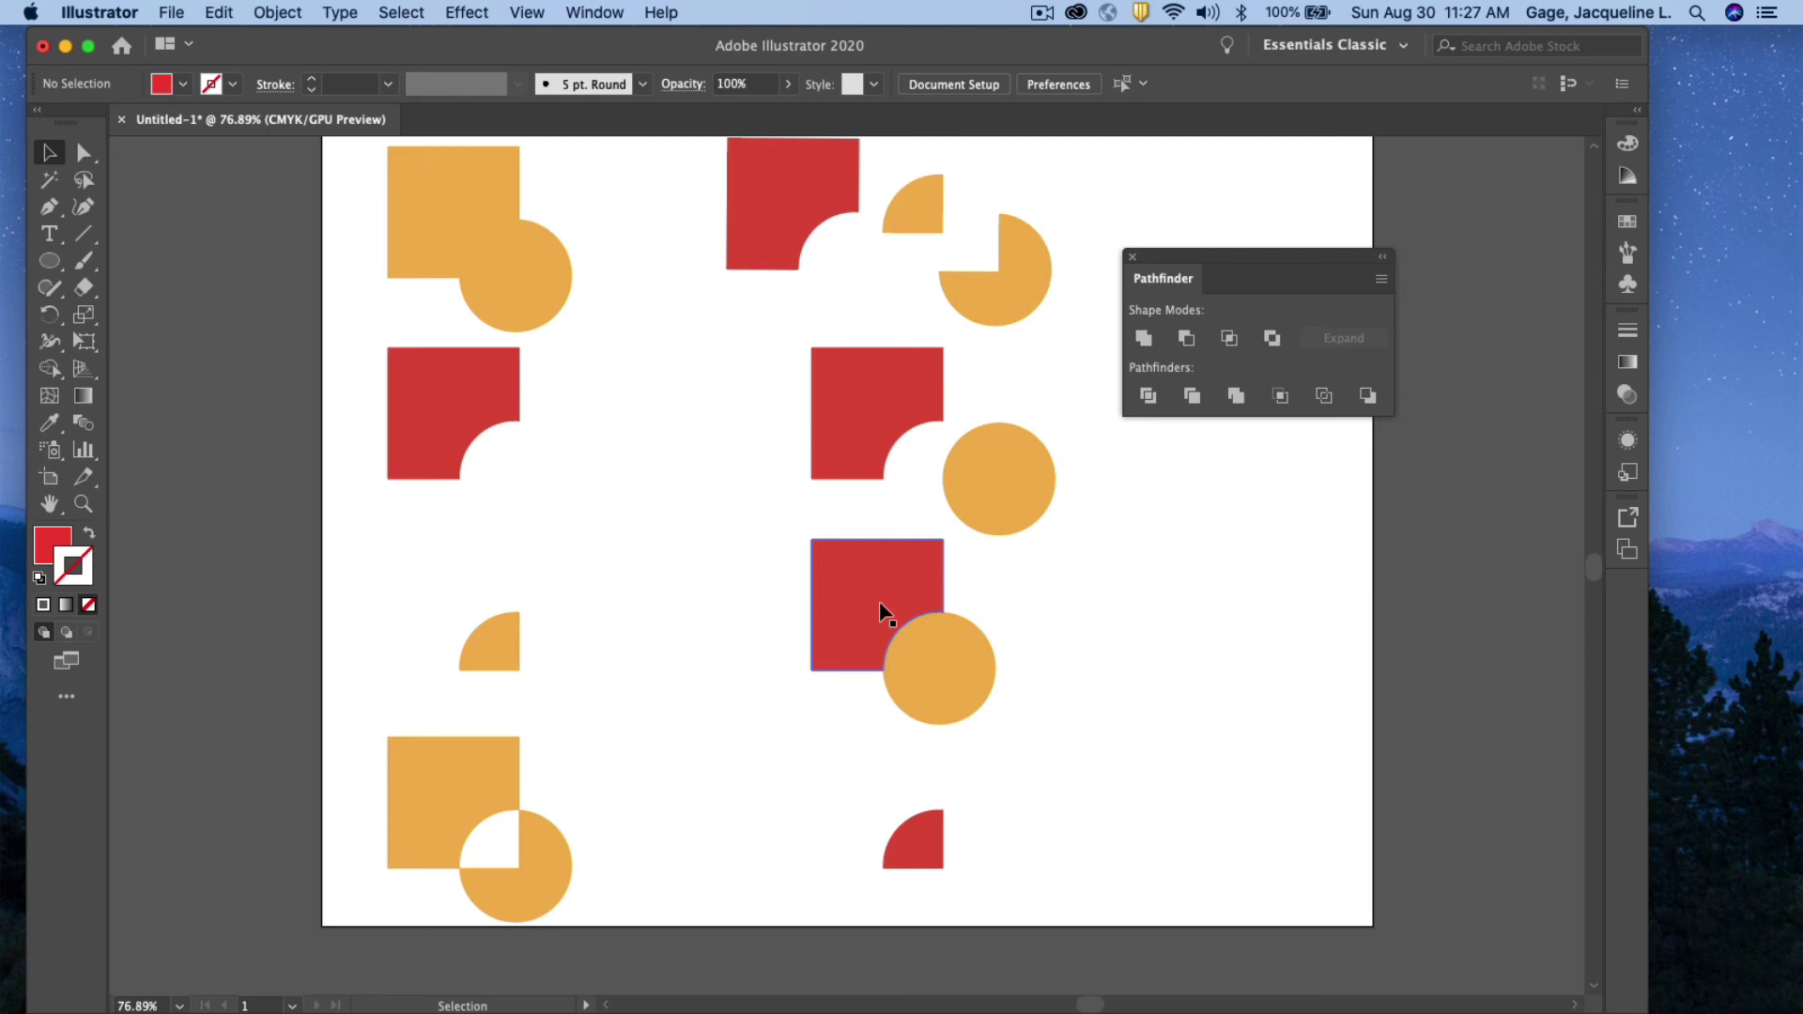
Move the merged pair into the left column and draw a new red square with the Rectangle Tool
drag(886, 631, 584, 621)
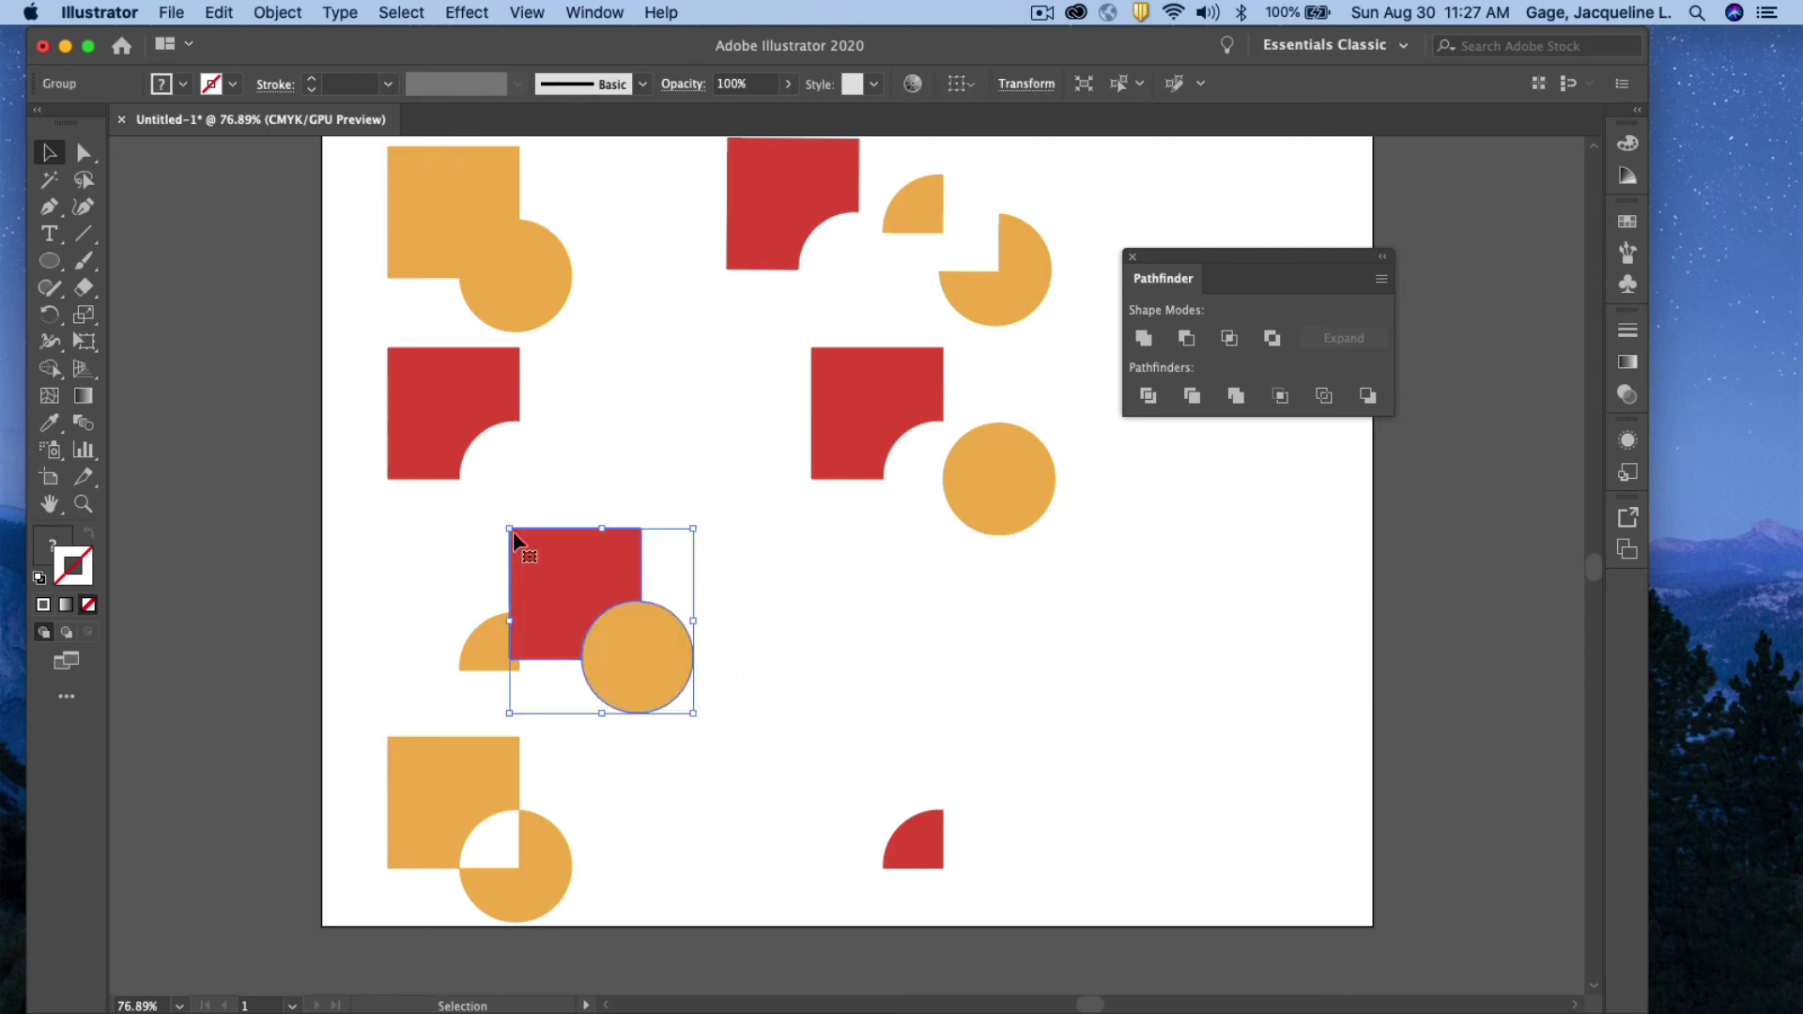
drag(47, 268, 152, 261)
right_click(853, 595)
key(Escape)
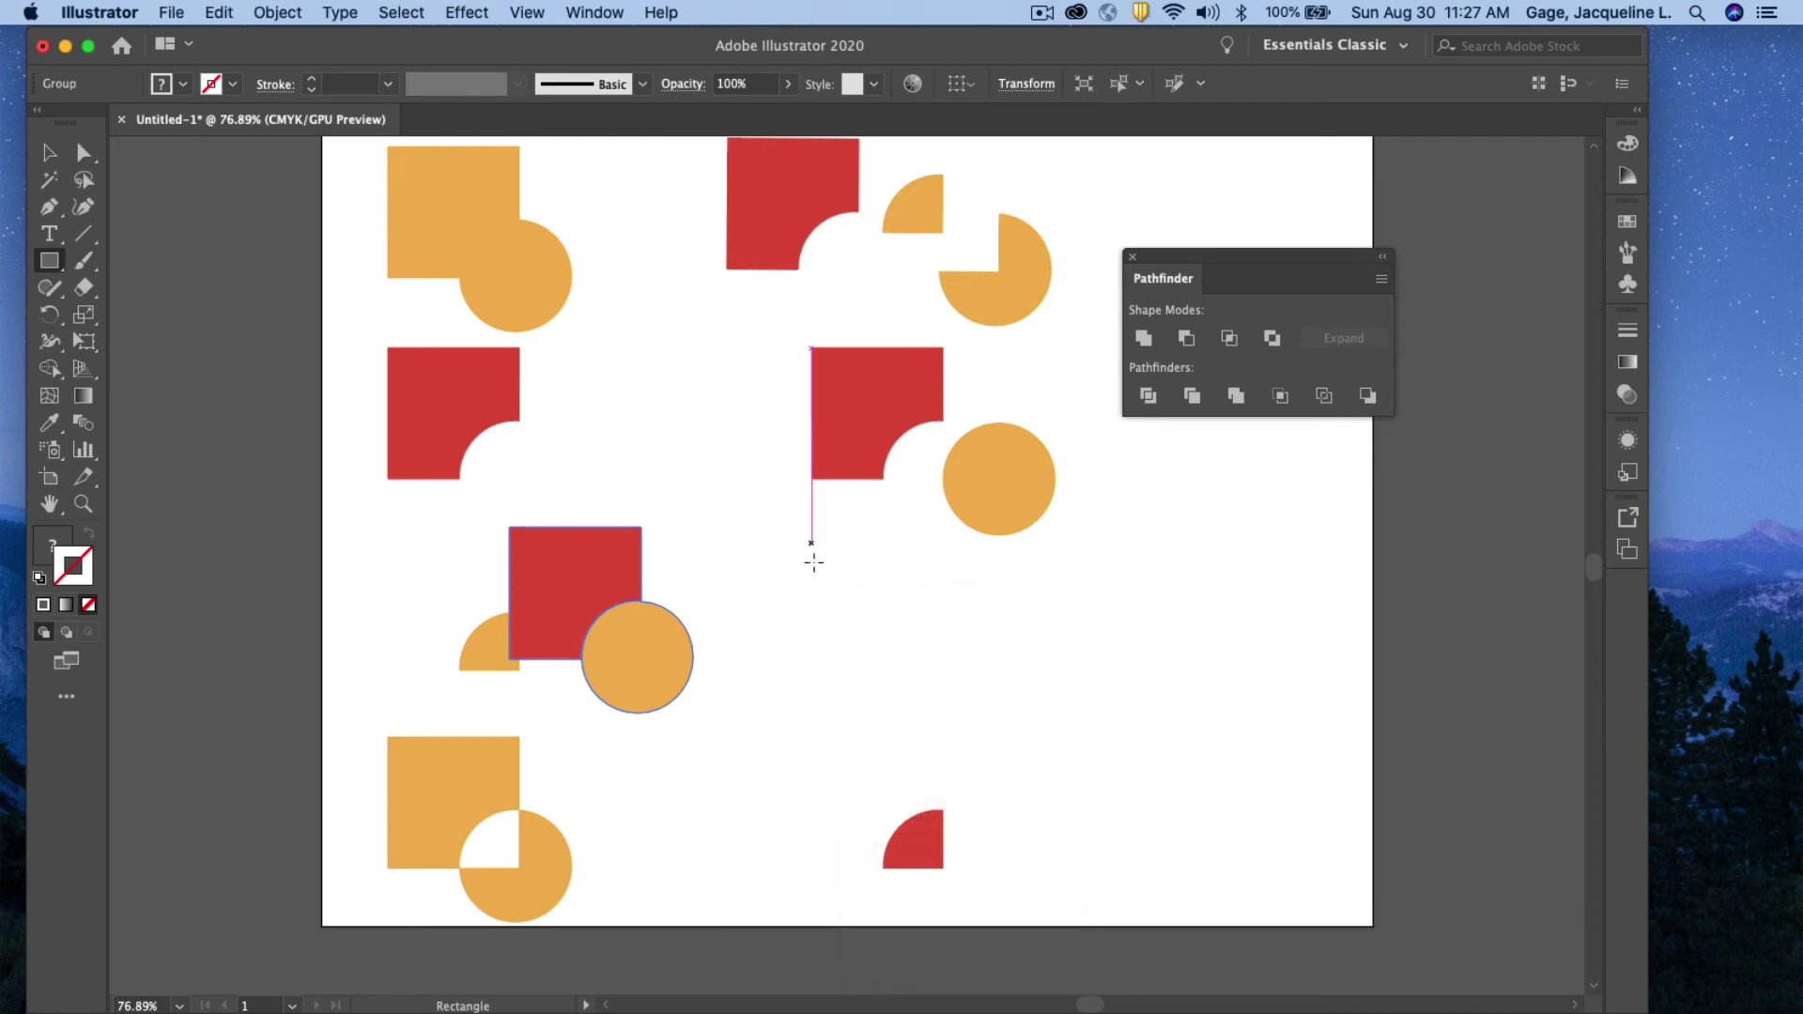
drag(847, 581, 1040, 696)
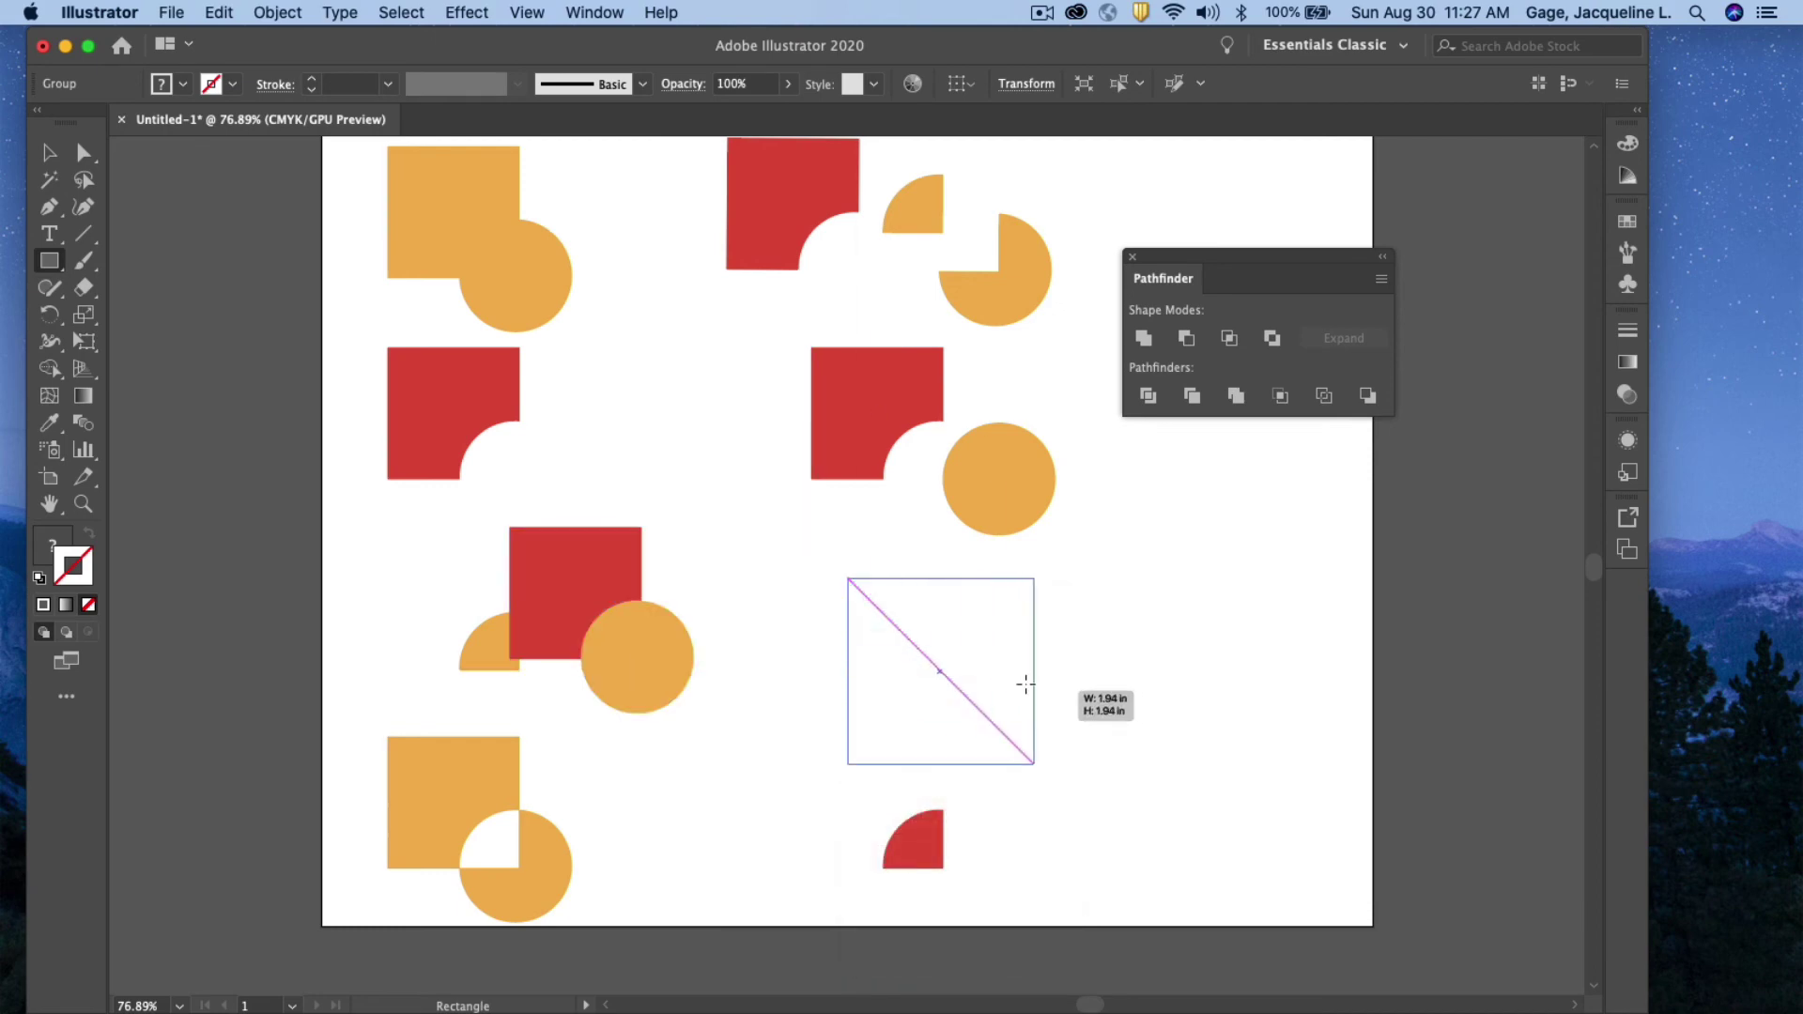
drag(1025, 684, 1021, 751)
Place the orange circle over the new square's top-right corner and apply Outline to both
click(48, 152)
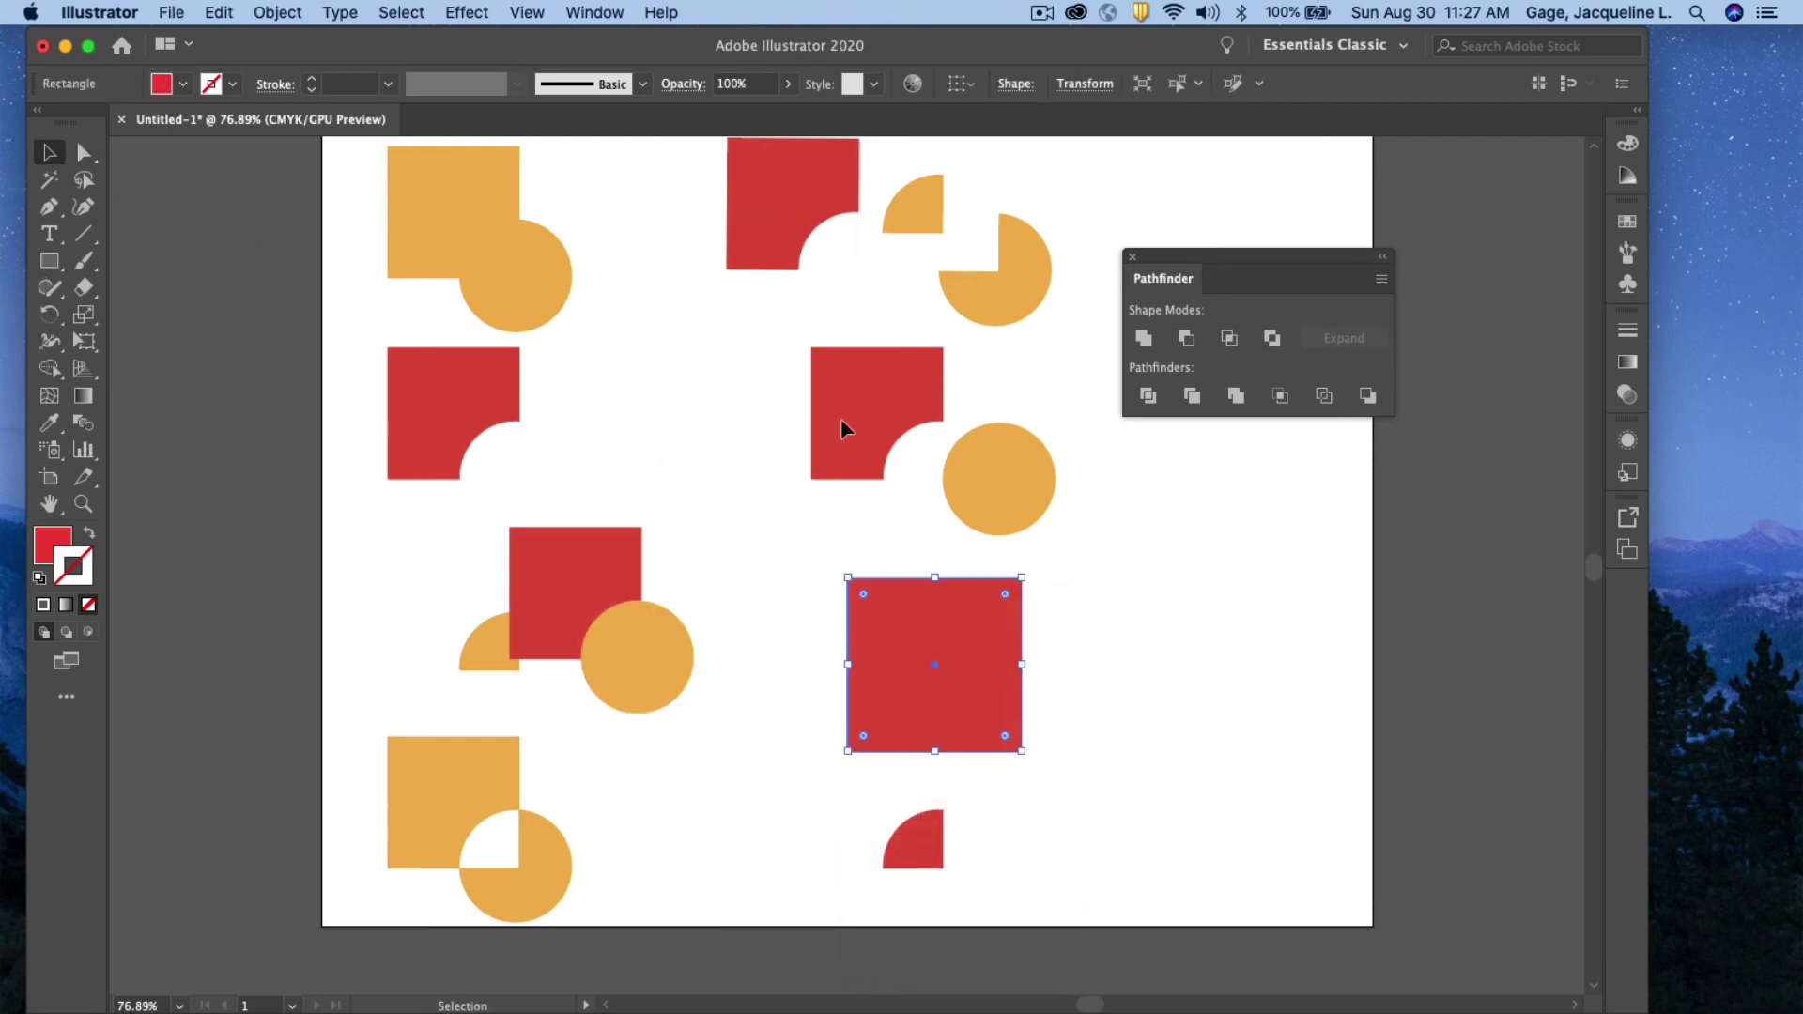
drag(1011, 496, 1032, 602)
drag(888, 533, 1124, 683)
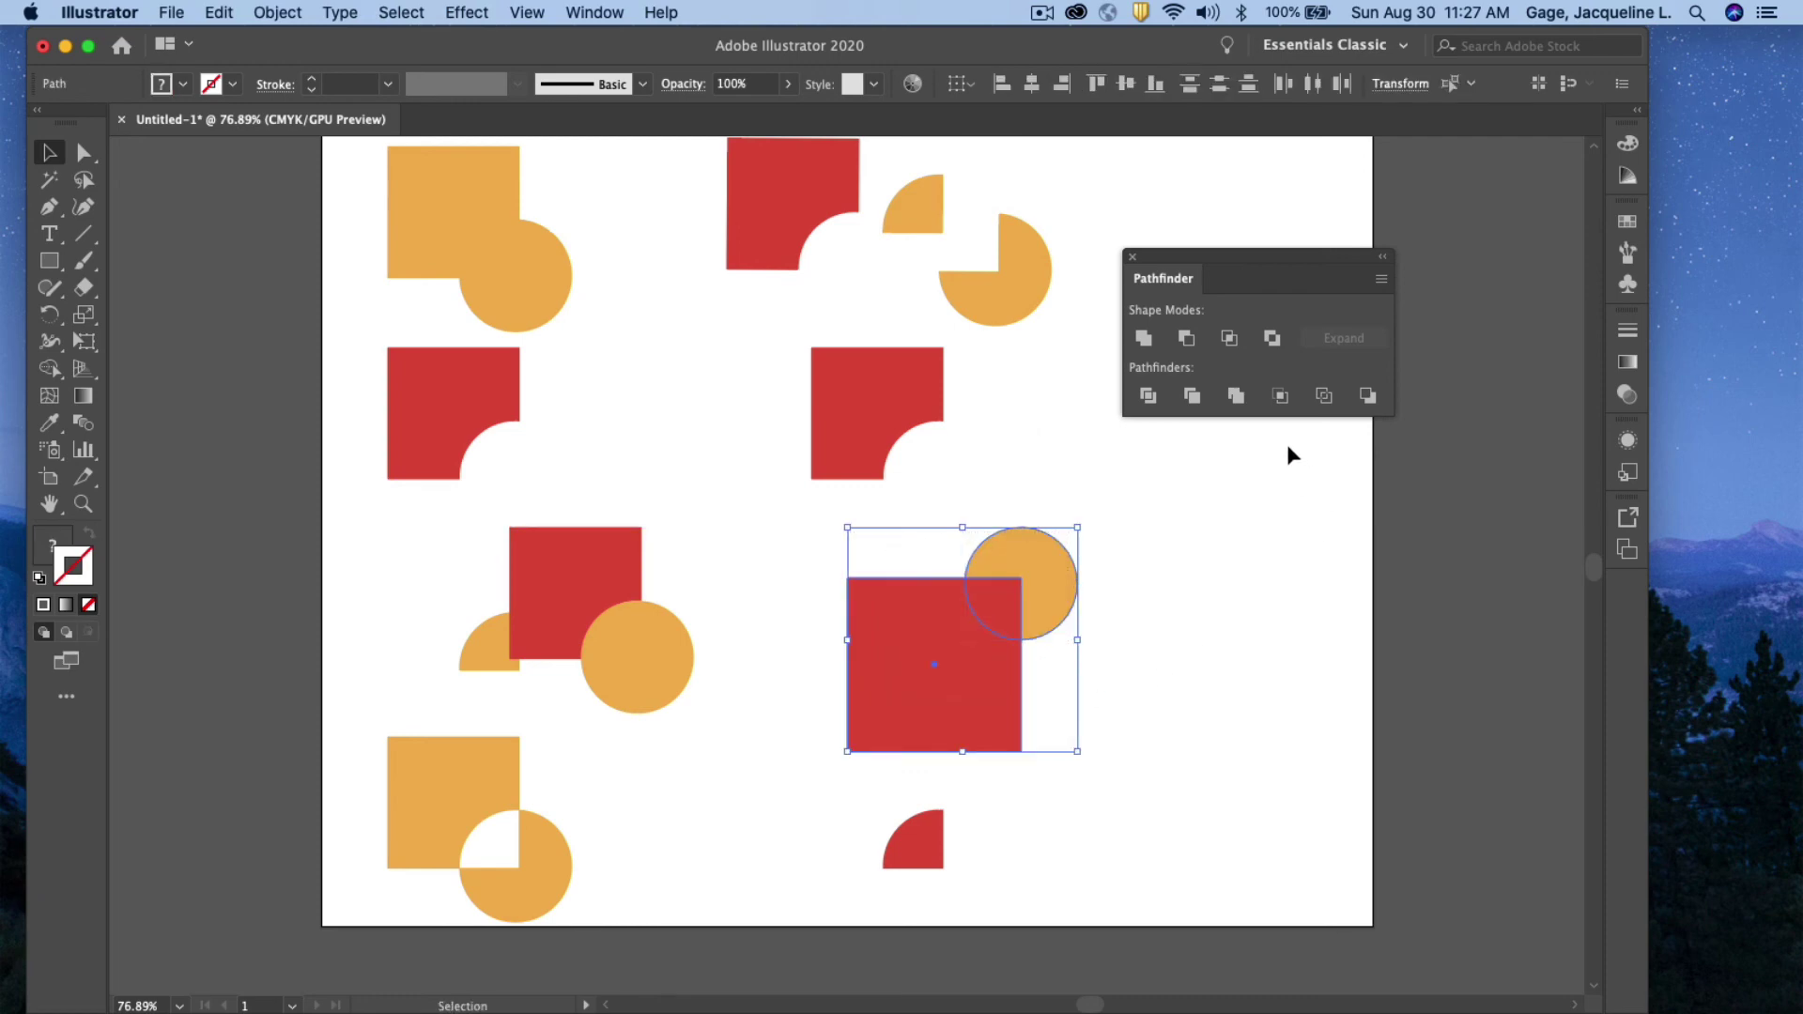
click(1328, 398)
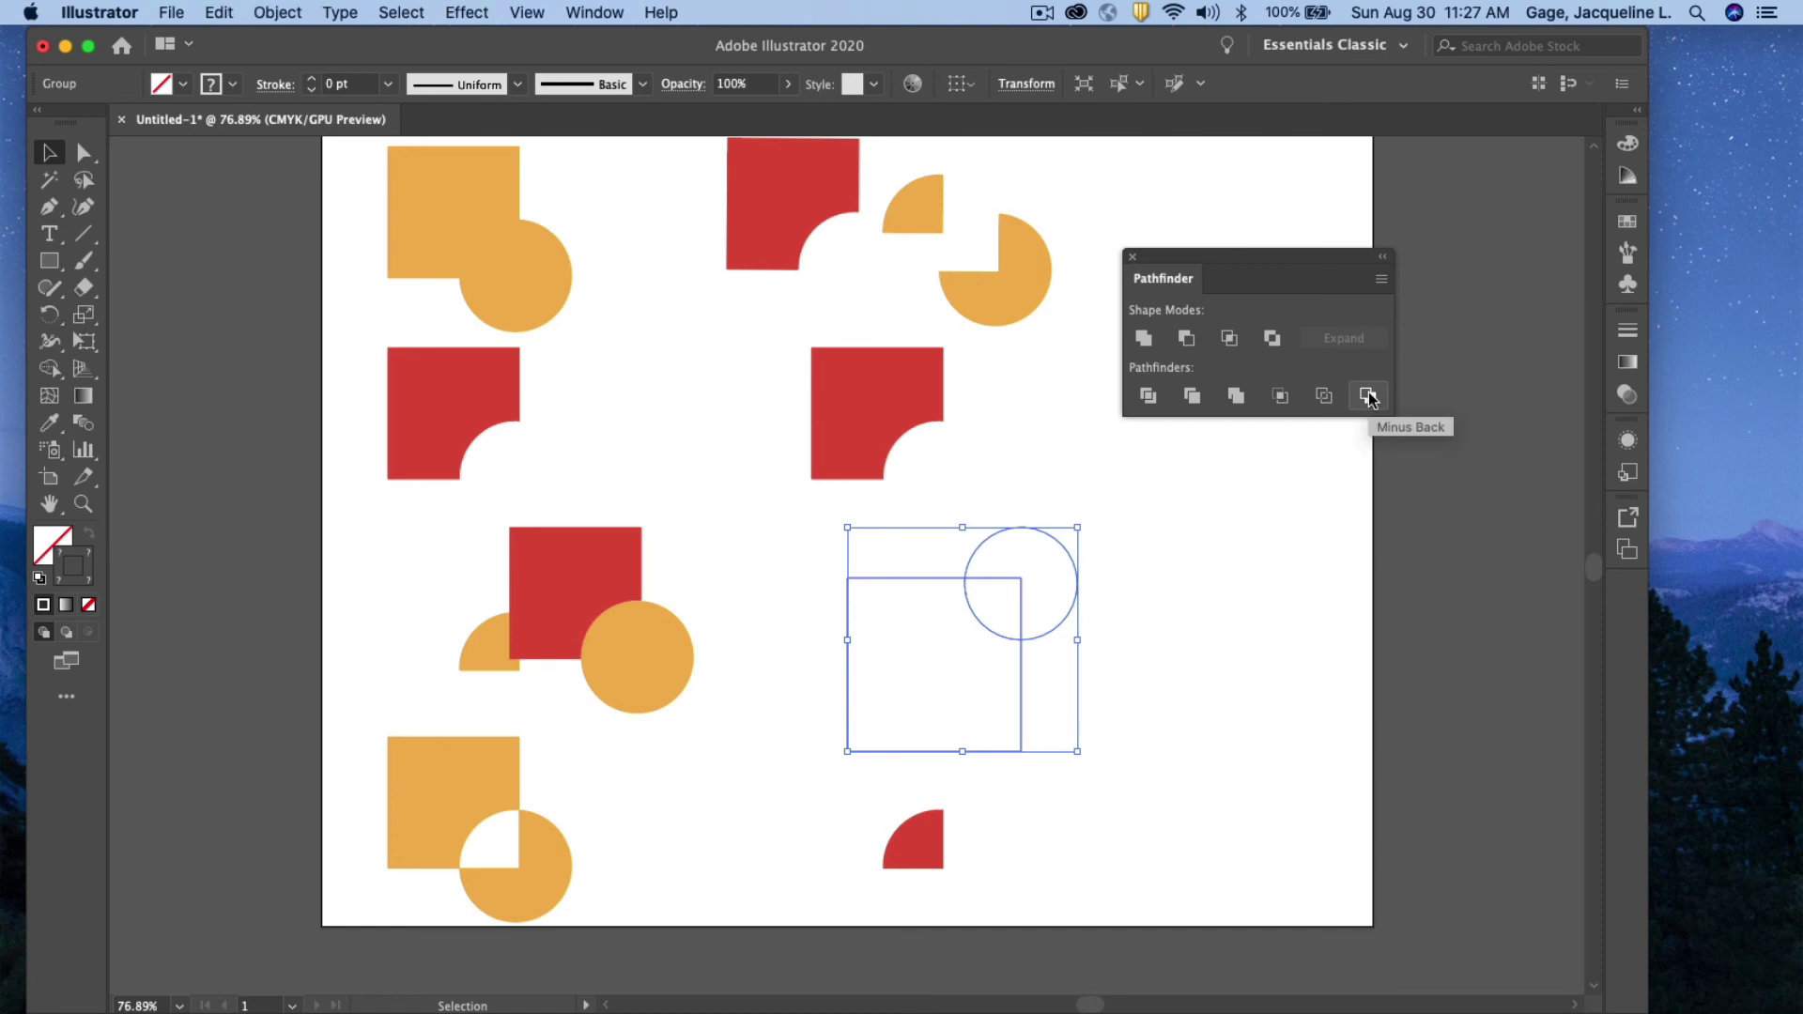
Undo the Outline, reposition the circle on the square's corner, and apply Minus Back instead
click(1226, 581)
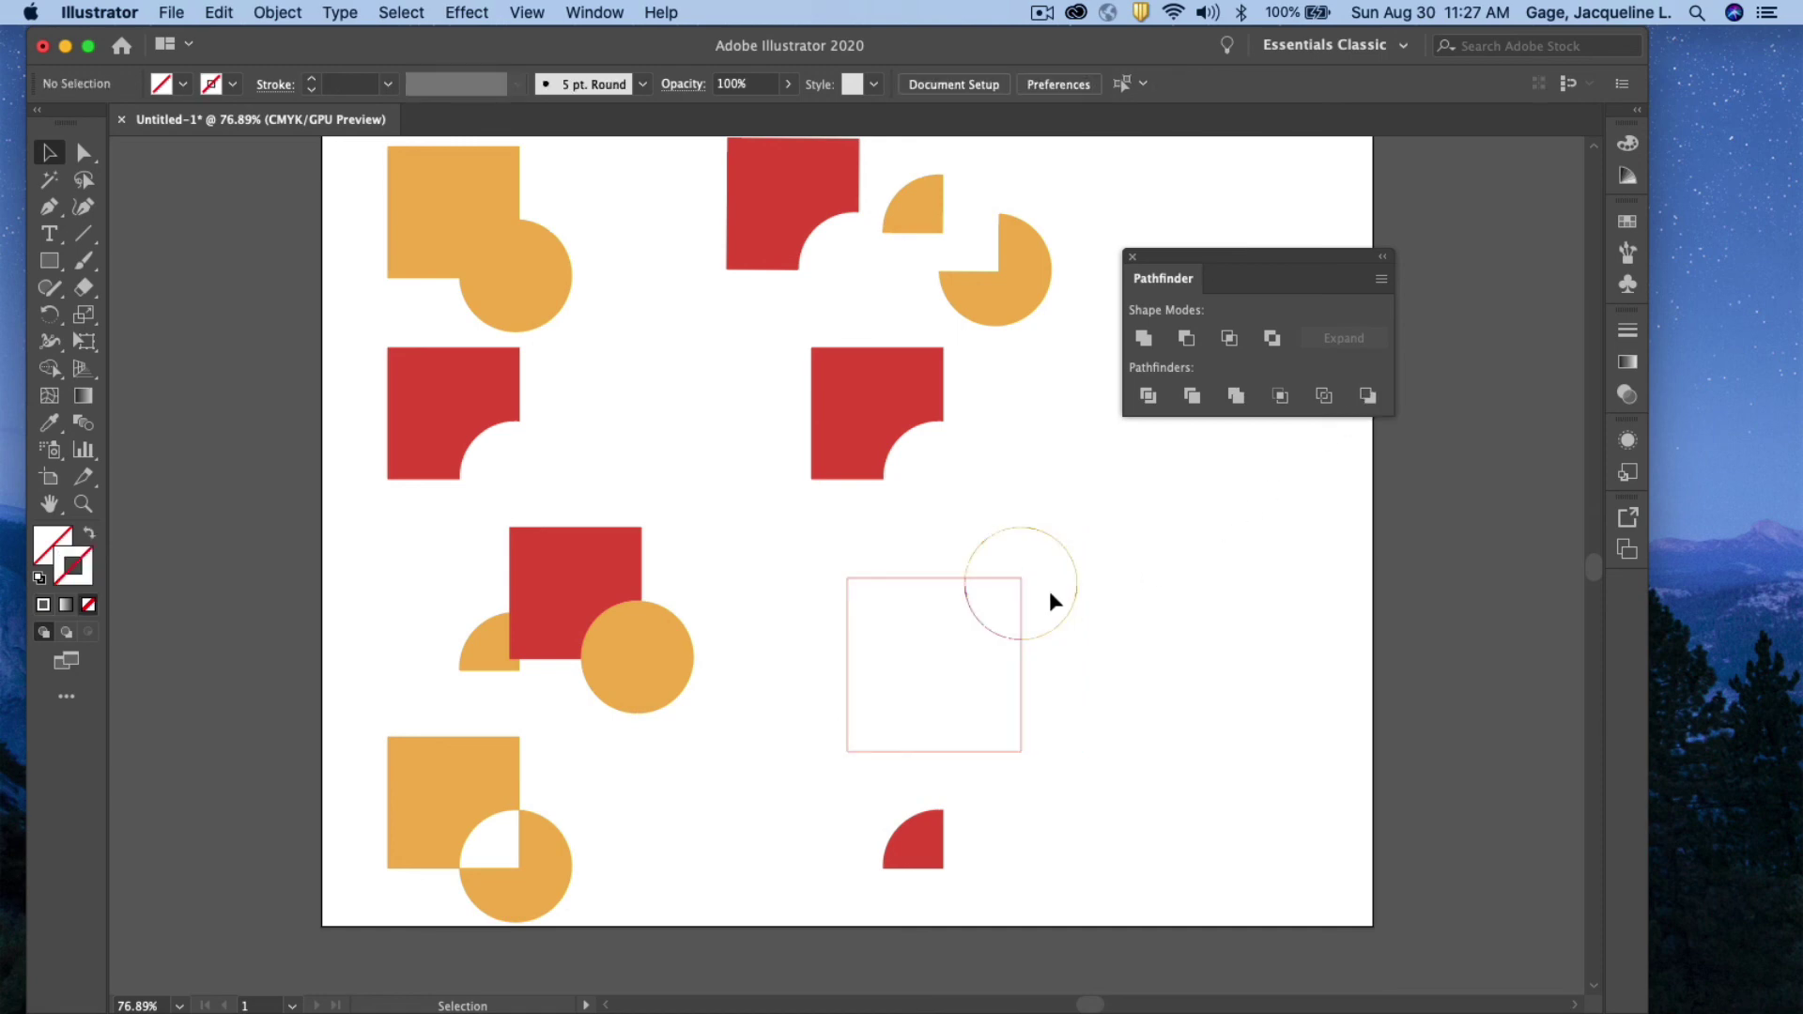
key(ctrl+z)
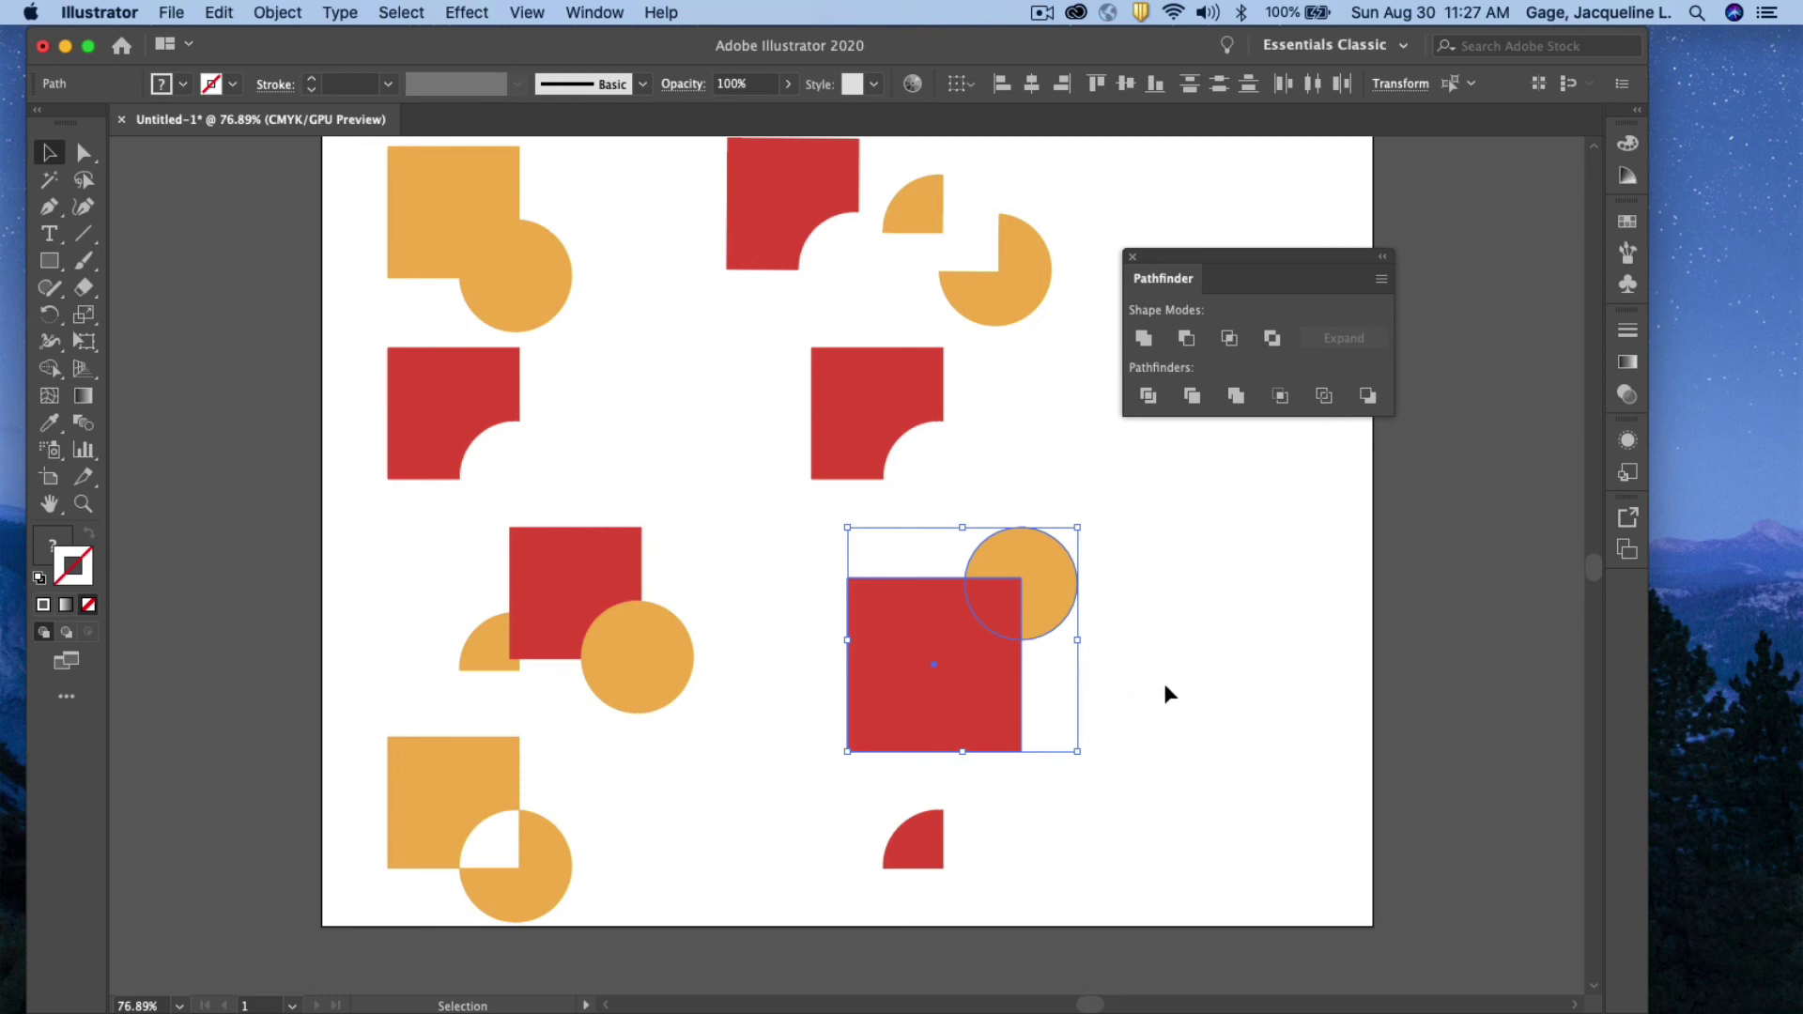
key(ctrl+z)
click(1169, 676)
drag(998, 471, 1021, 584)
drag(925, 533, 1102, 717)
click(1368, 396)
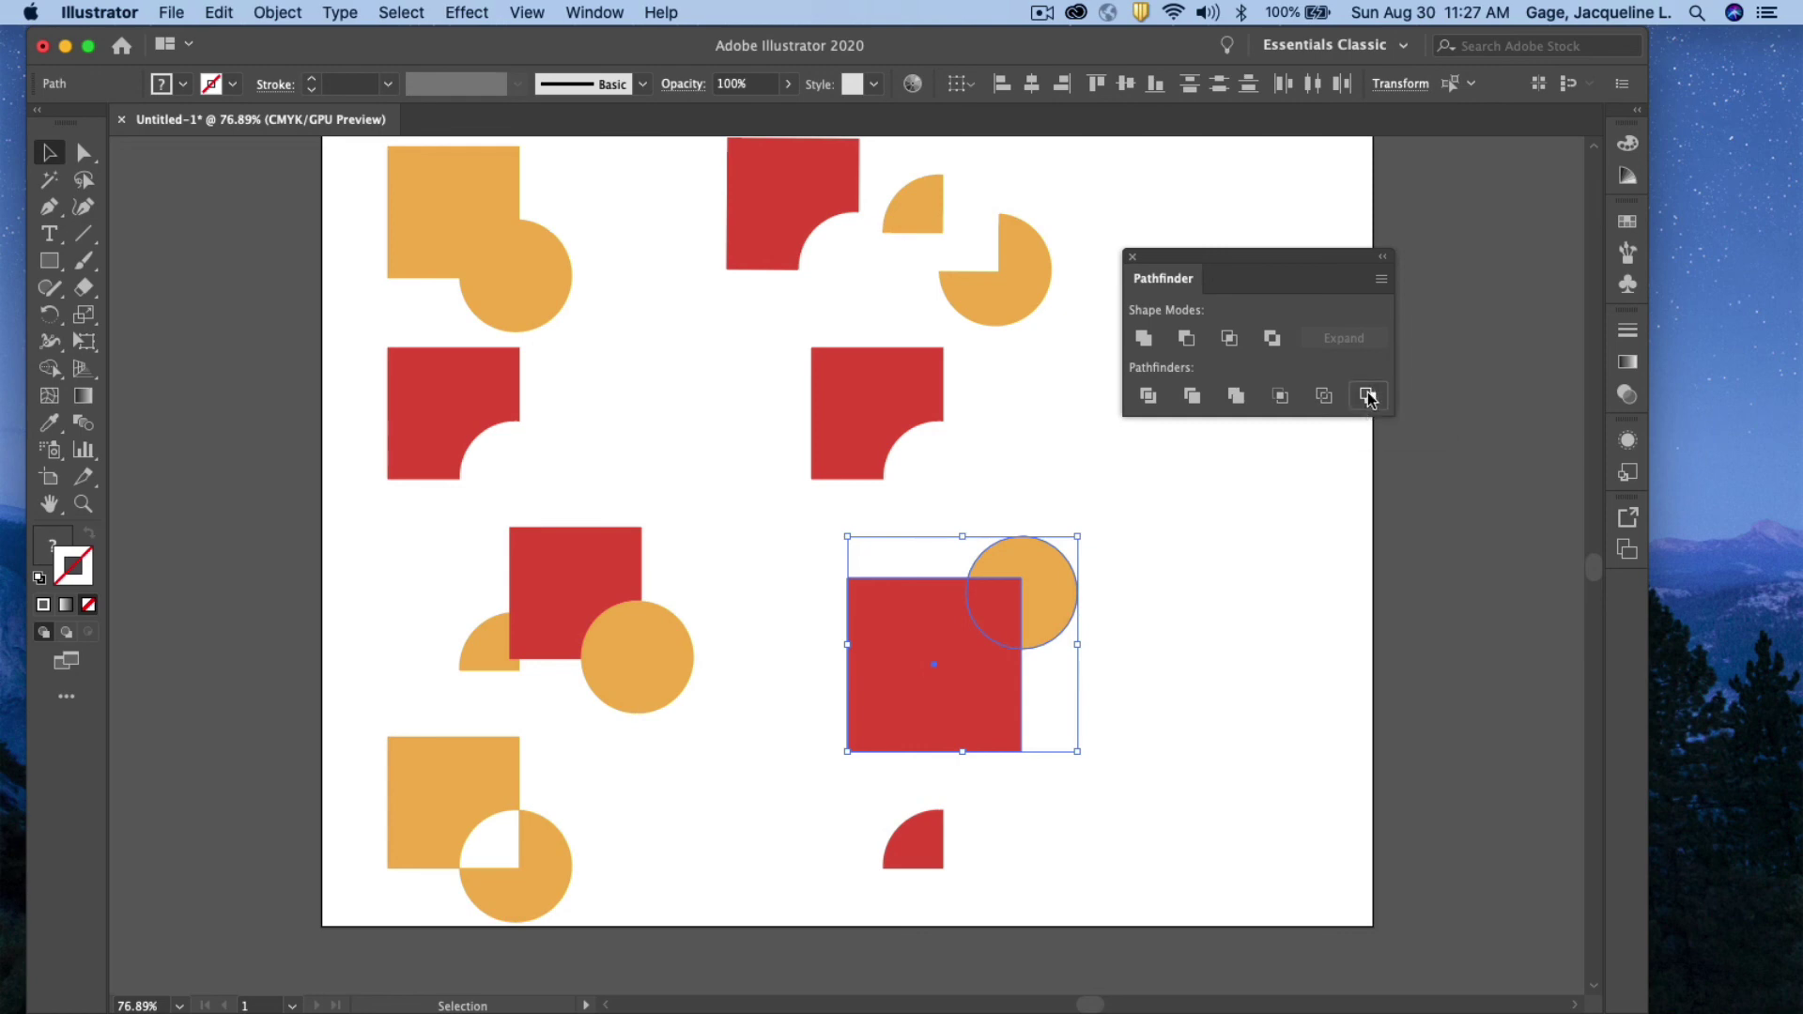
click(1213, 586)
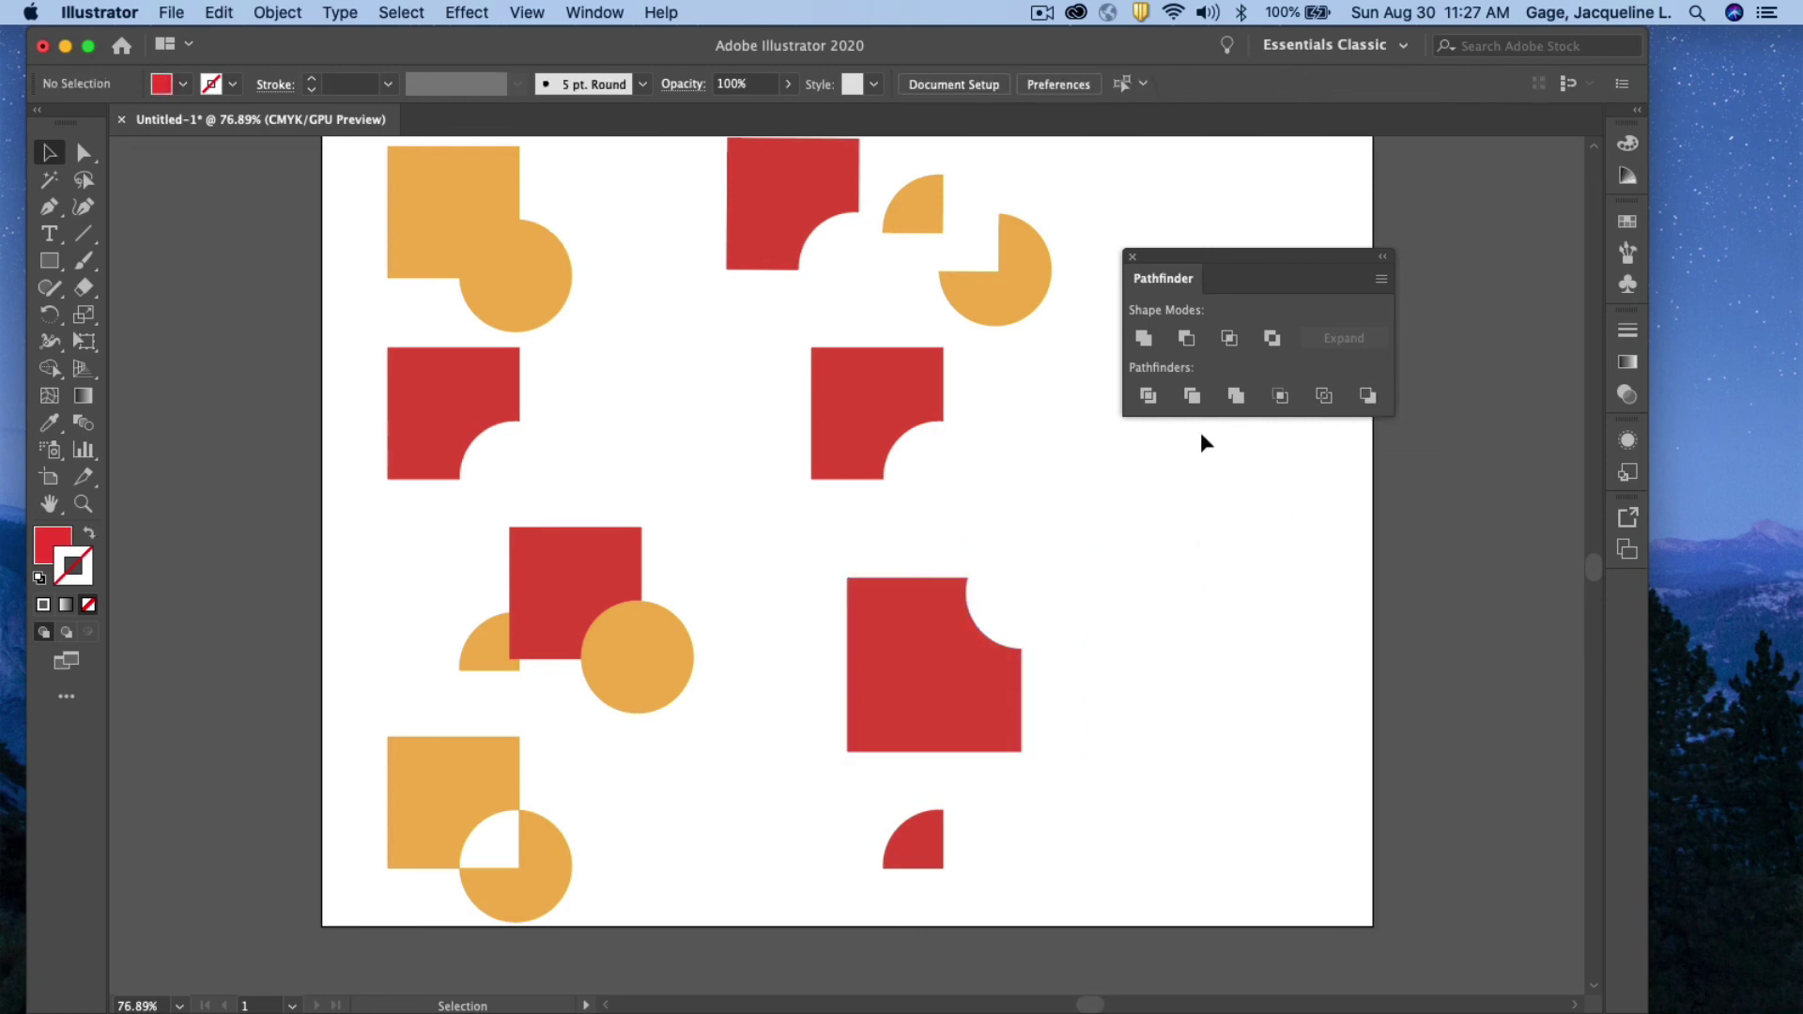